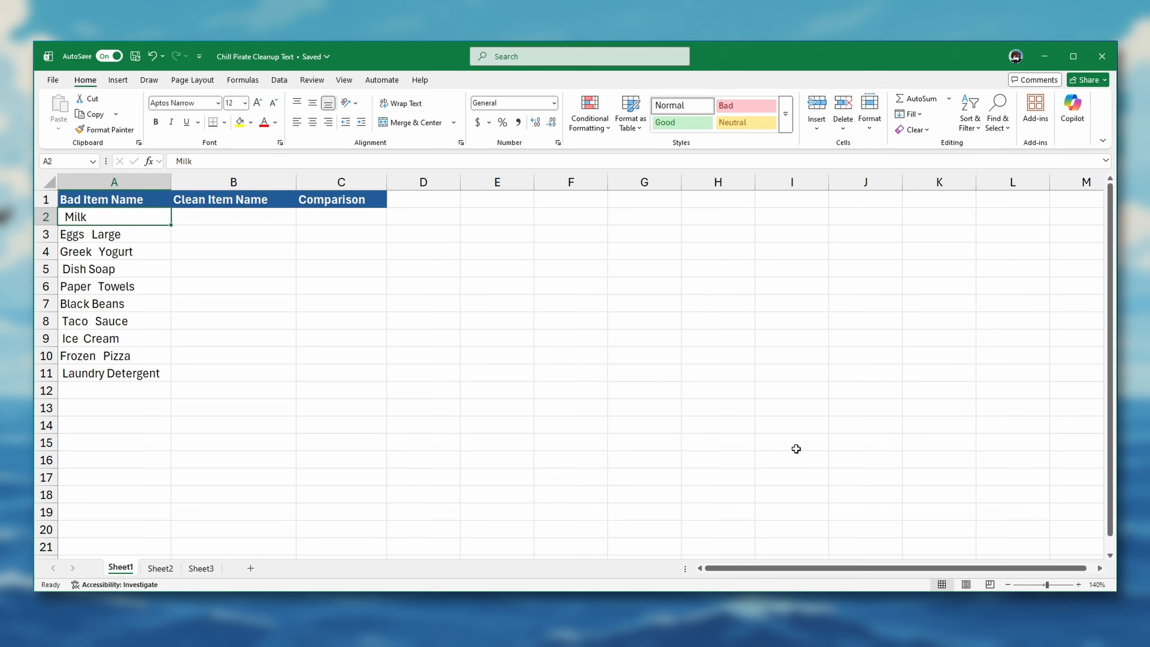
# Enter =IF(A2="Milk","Value is Milk", "Value is NOT Milk") in the first cell of the Comparison column.
pyautogui.click(343, 217)
pyautogui.write('=IF(')
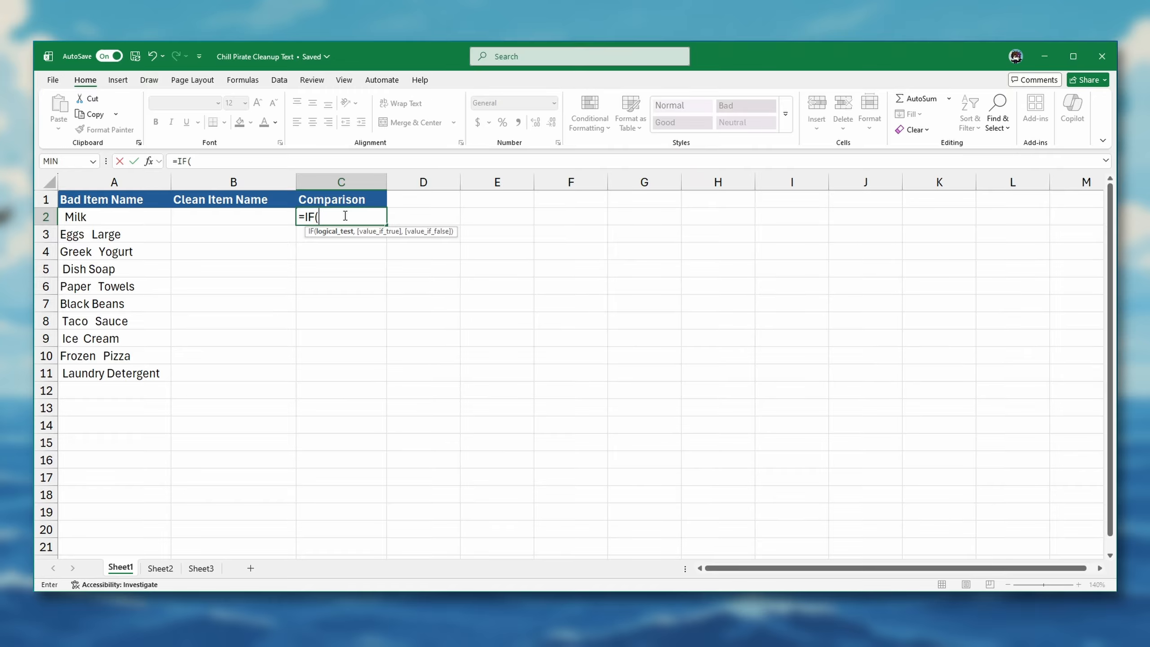
pyautogui.click(135, 220)
pyautogui.write('="Milk",')
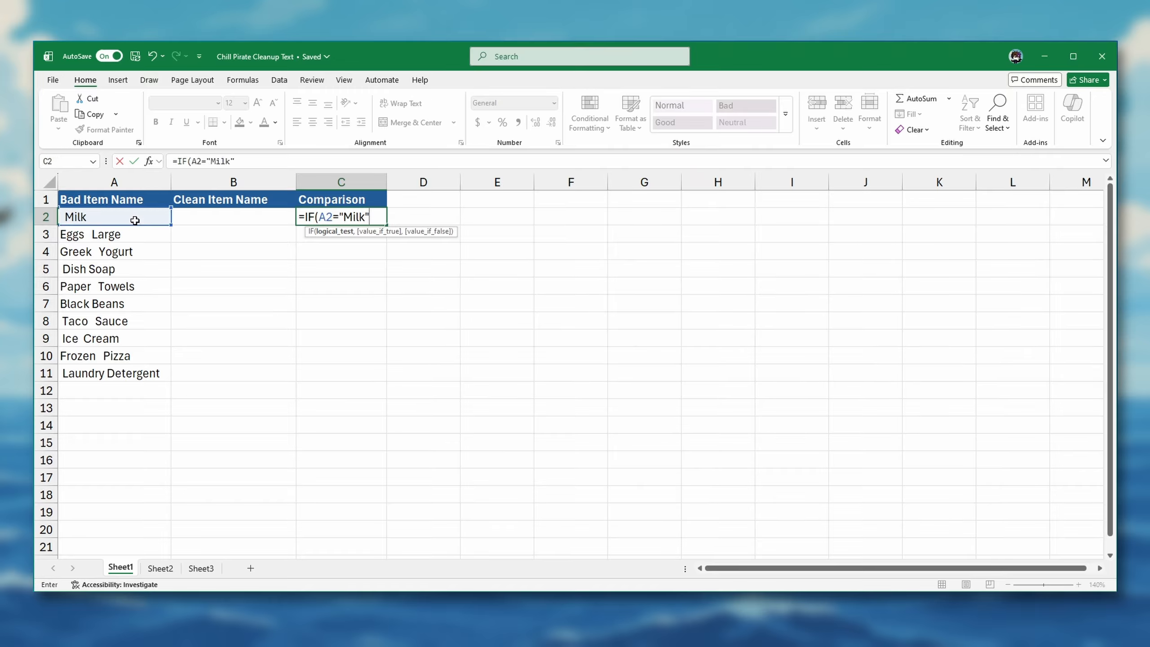
pyautogui.write('"Value is M')
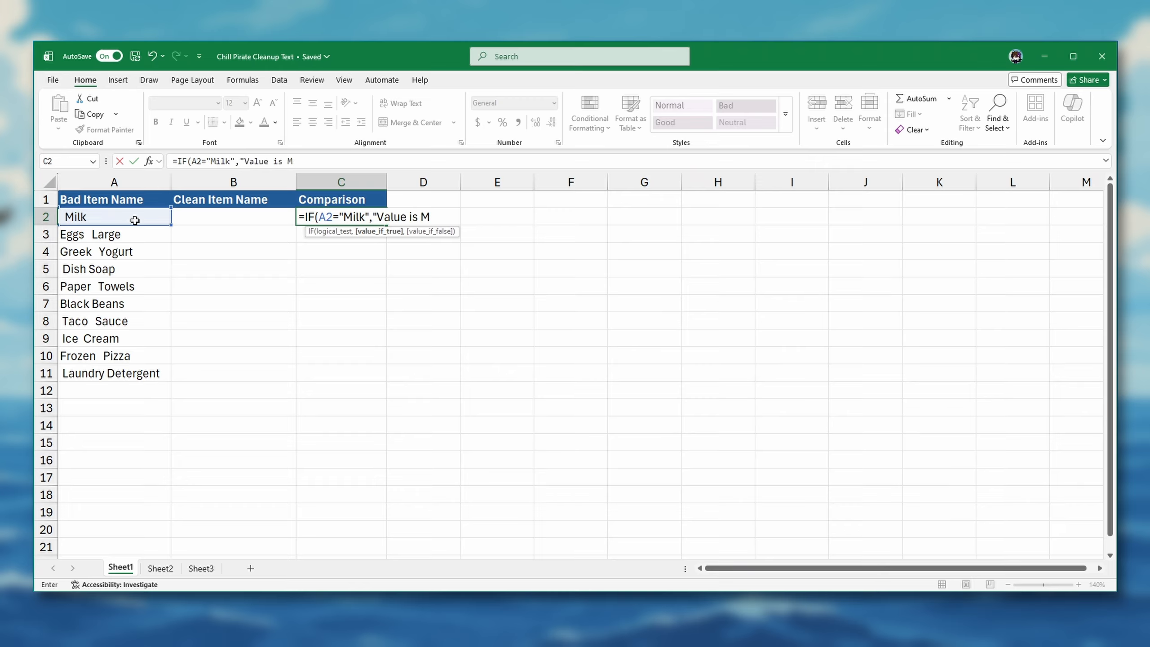
pyautogui.write('ilk", "Value is NOT Milk")')
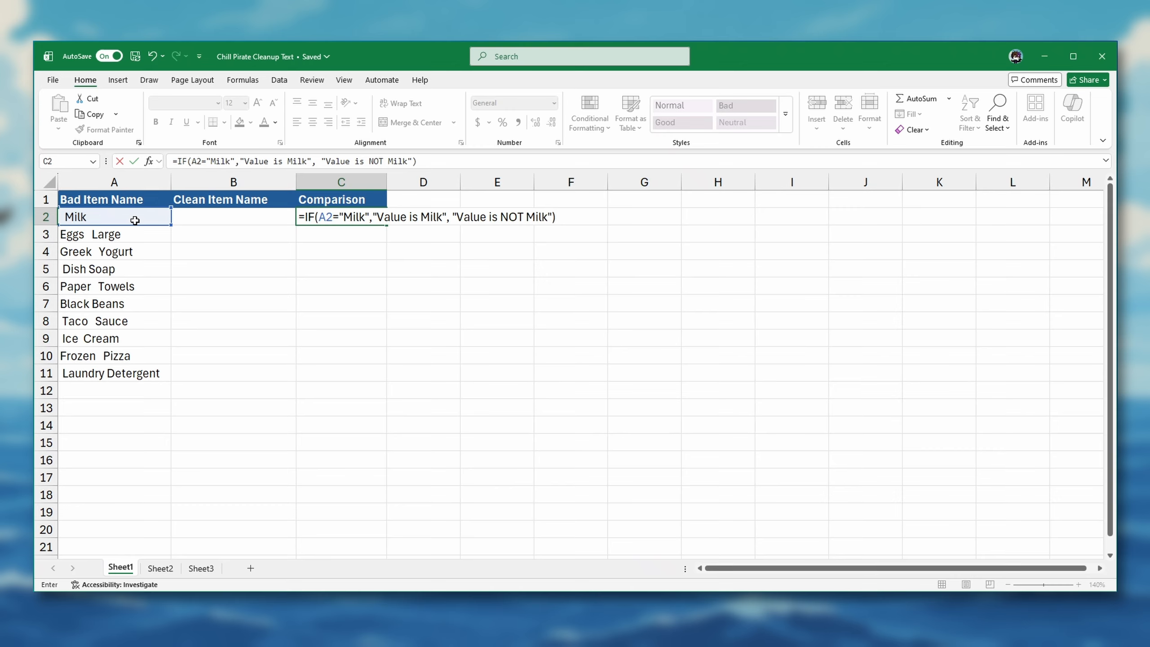
pyautogui.press('Return')
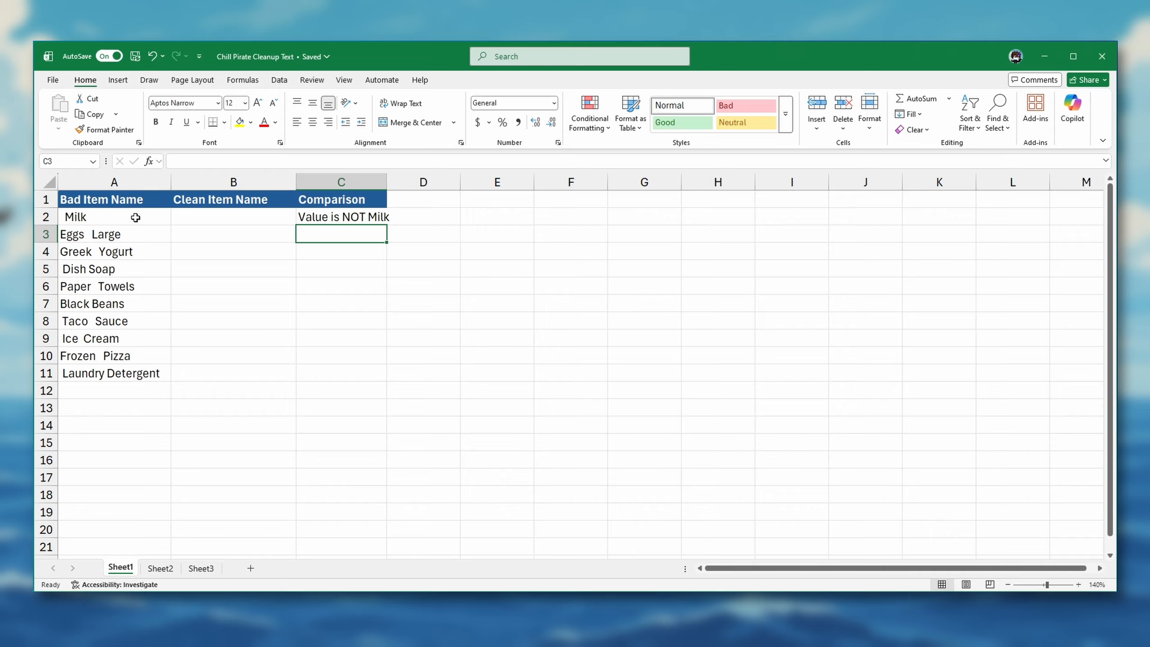
pyautogui.click(129, 237)
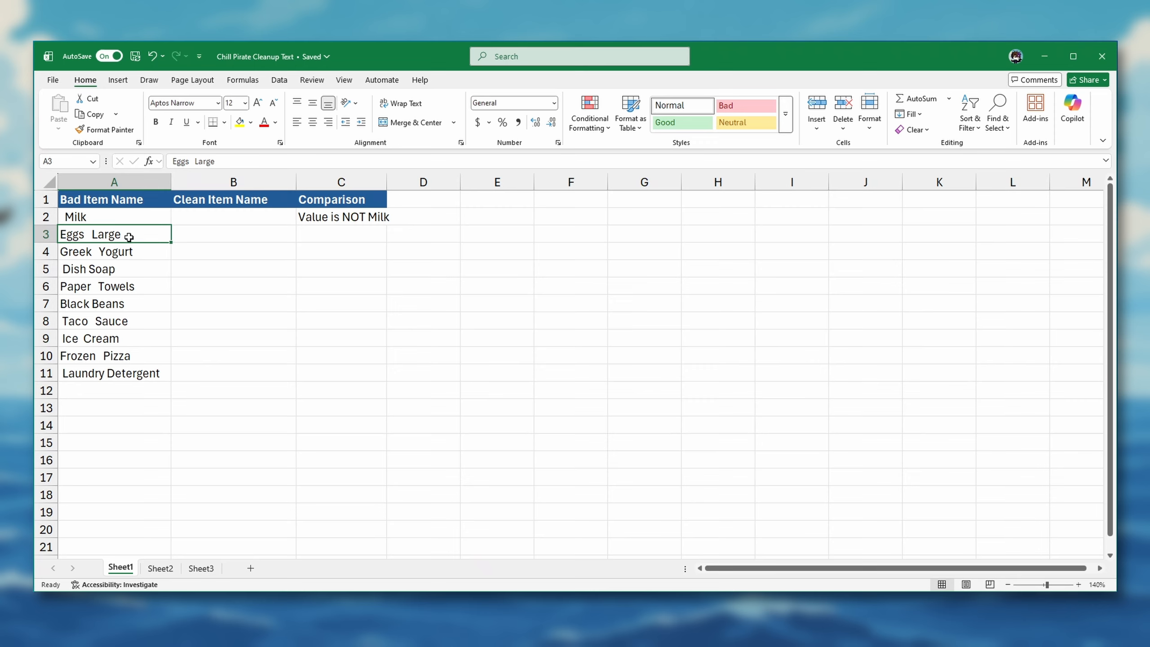
# Enter =TRIM(A2) in B2 and fill it down the Clean Item Name column to row 11.
pyautogui.click(217, 218)
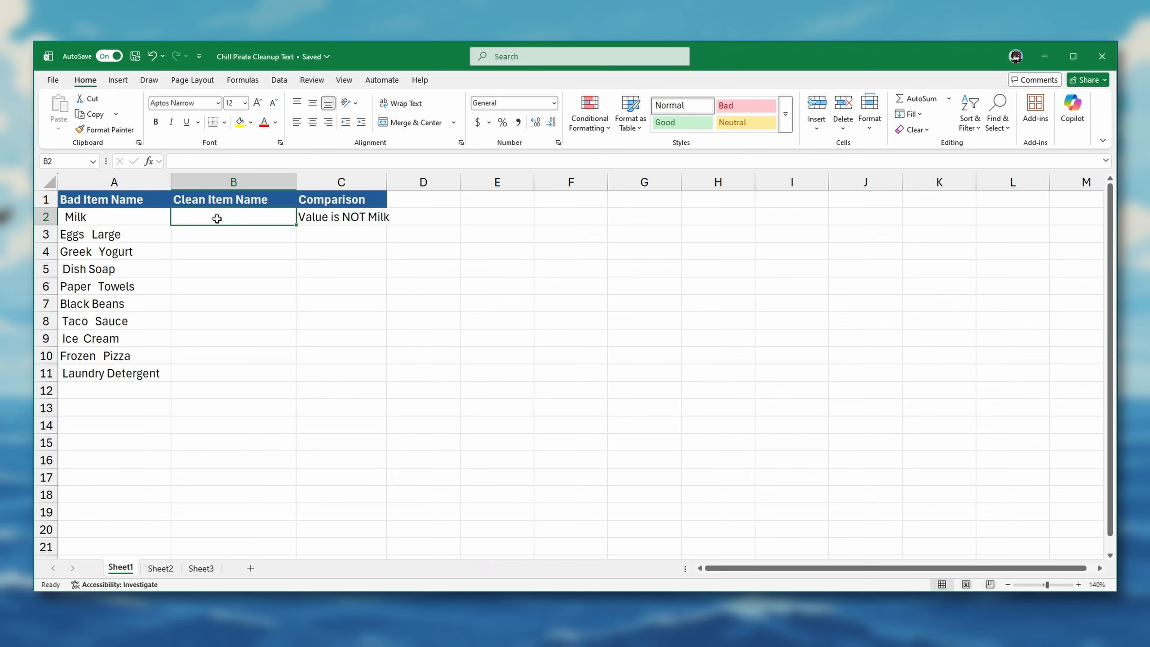
pyautogui.write('=TRIM(')
pyautogui.click(148, 215)
pyautogui.write(')')
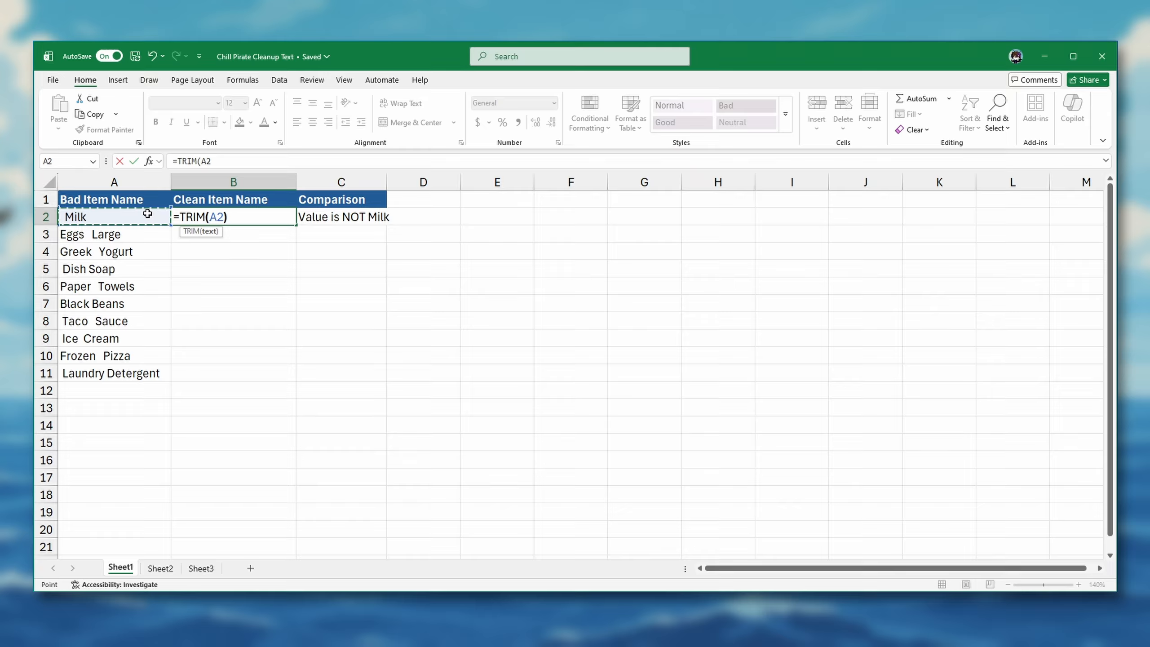
pyautogui.press('Return')
pyautogui.click(253, 216)
pyautogui.doubleClick(296, 225)
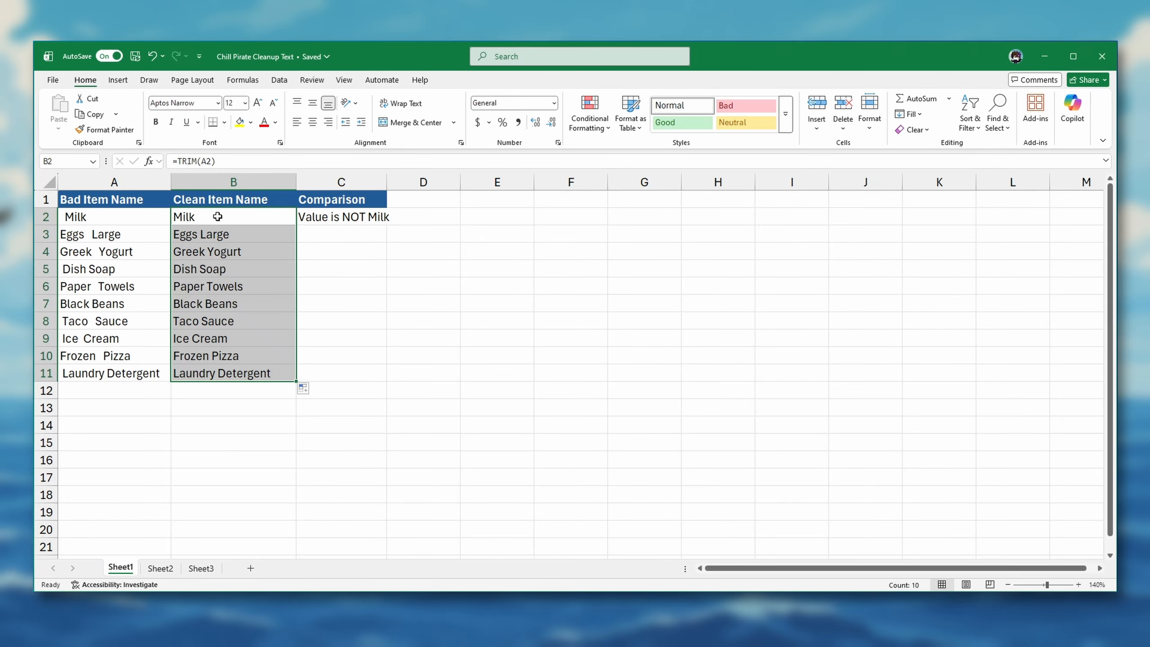
pyautogui.click(218, 216)
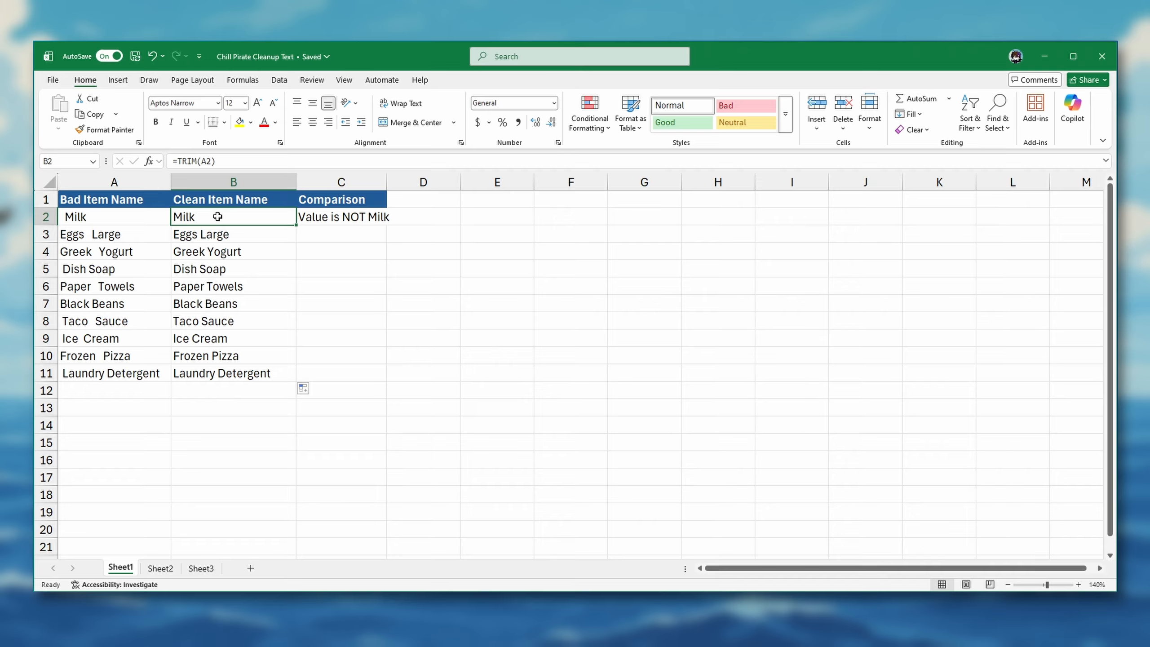
pyautogui.doubleClick(217, 216)
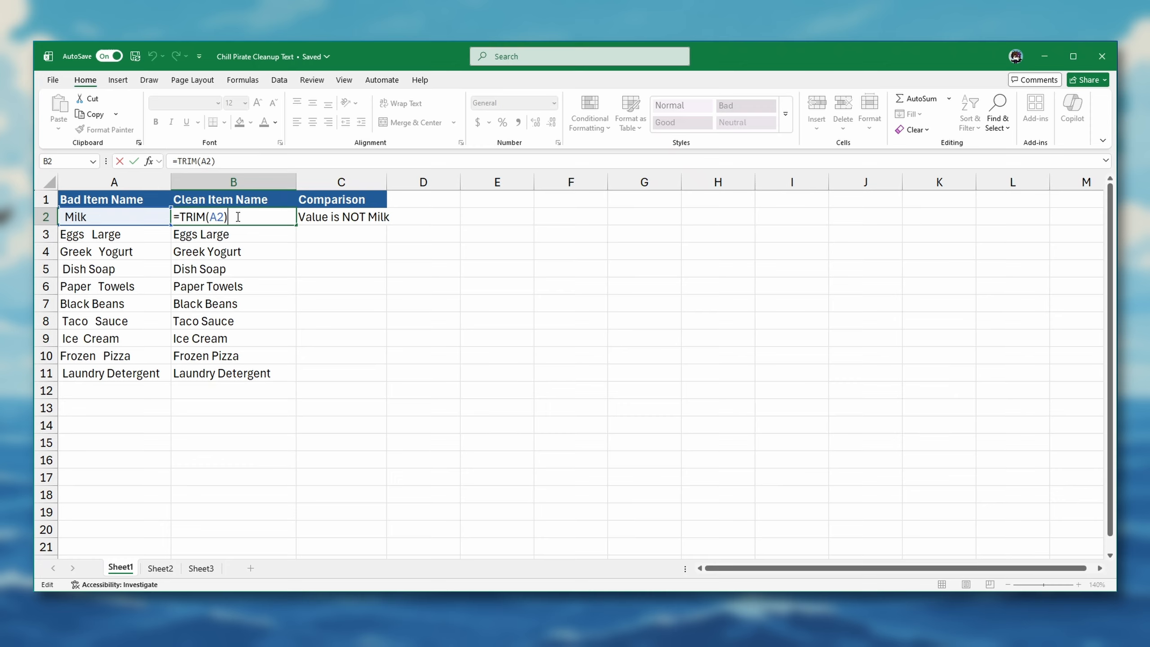
pyautogui.hotkey('ctrl', 'Return')
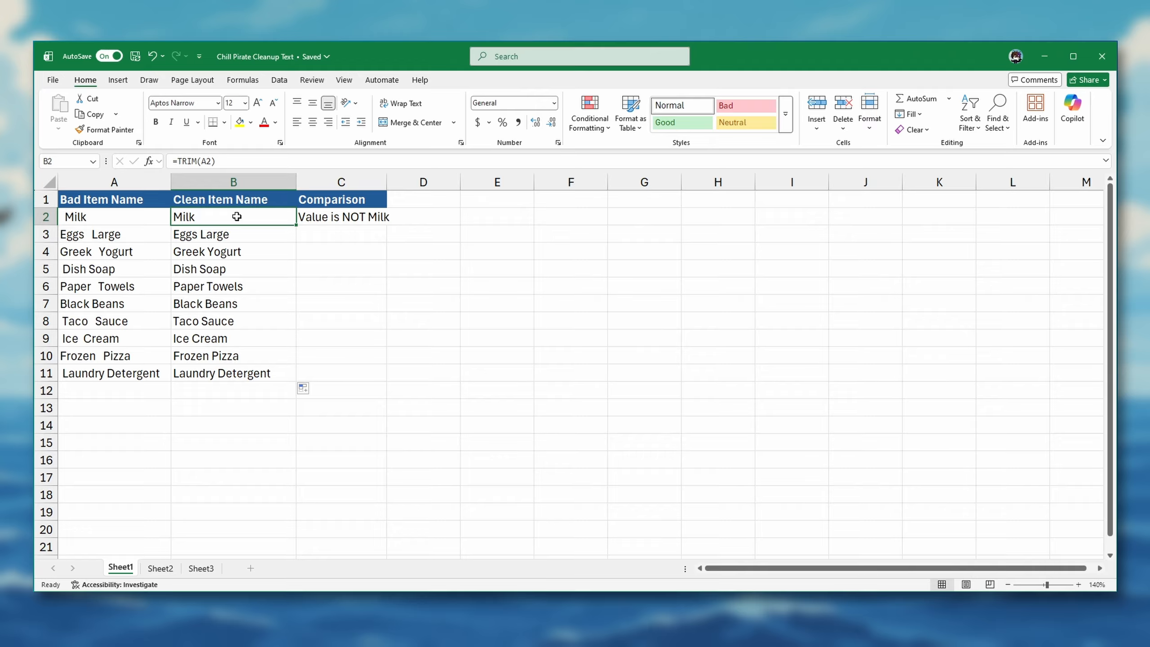
# Copy the trimmed names in B2:B11, paste them as values over the Bad Item Name entries from A2, and check row 2.
pyautogui.moveTo(256, 219); pyautogui.dragTo(280, 371)
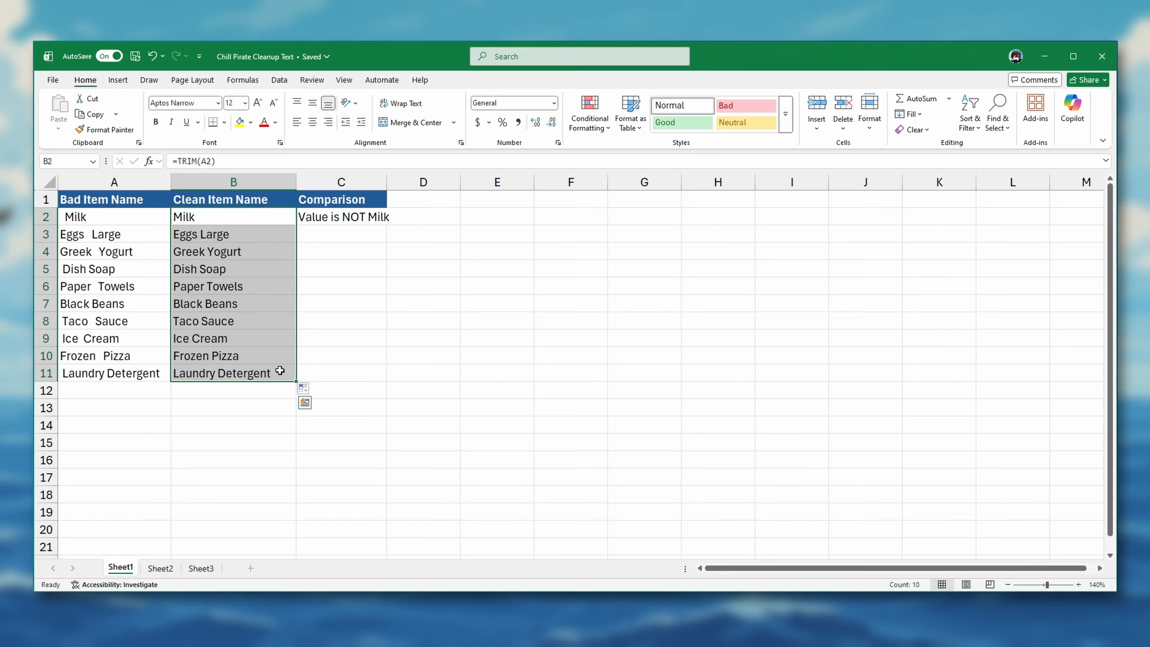
pyautogui.hotkey('ctrl', 'c')
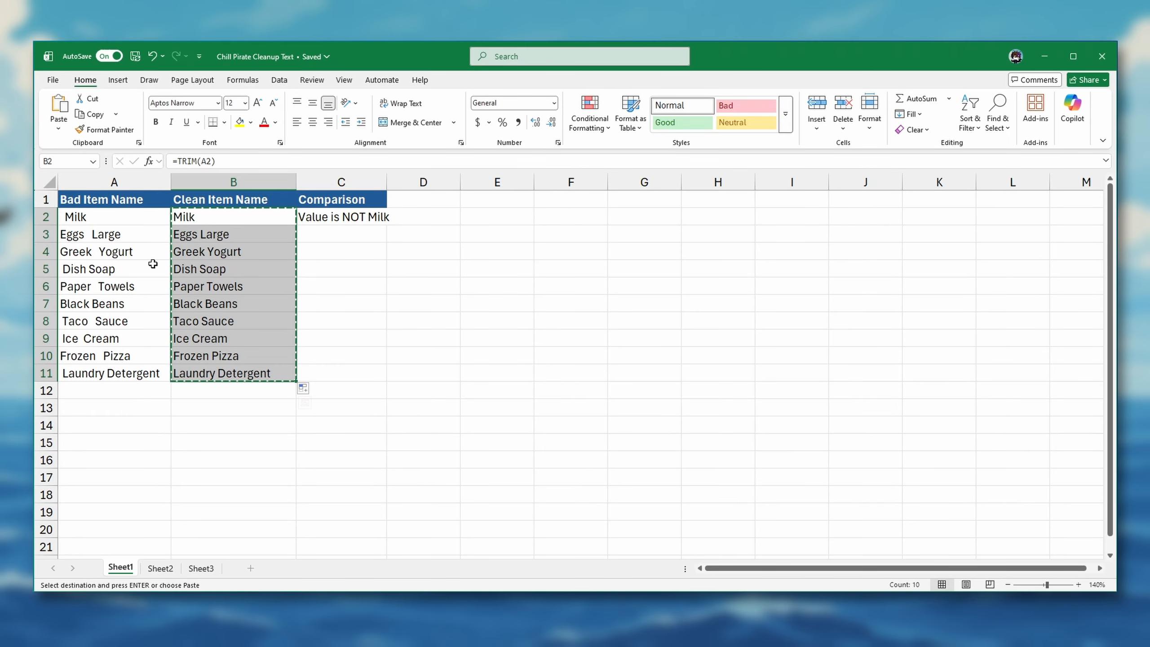
pyautogui.click(88, 217)
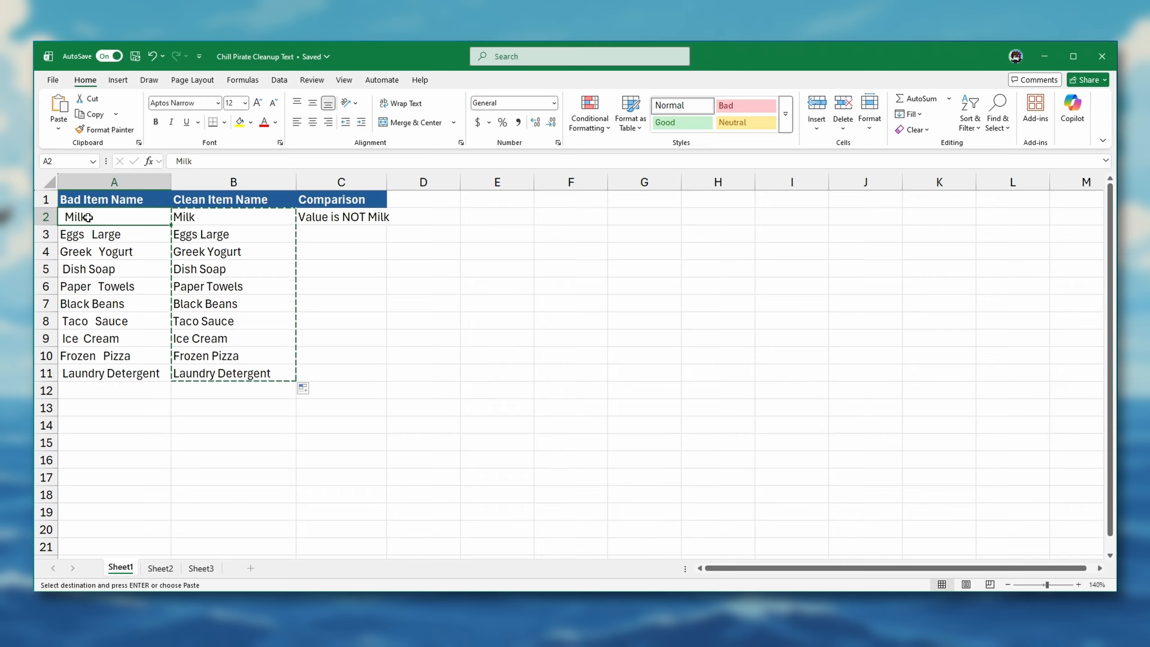
pyautogui.rightClick(122, 220)
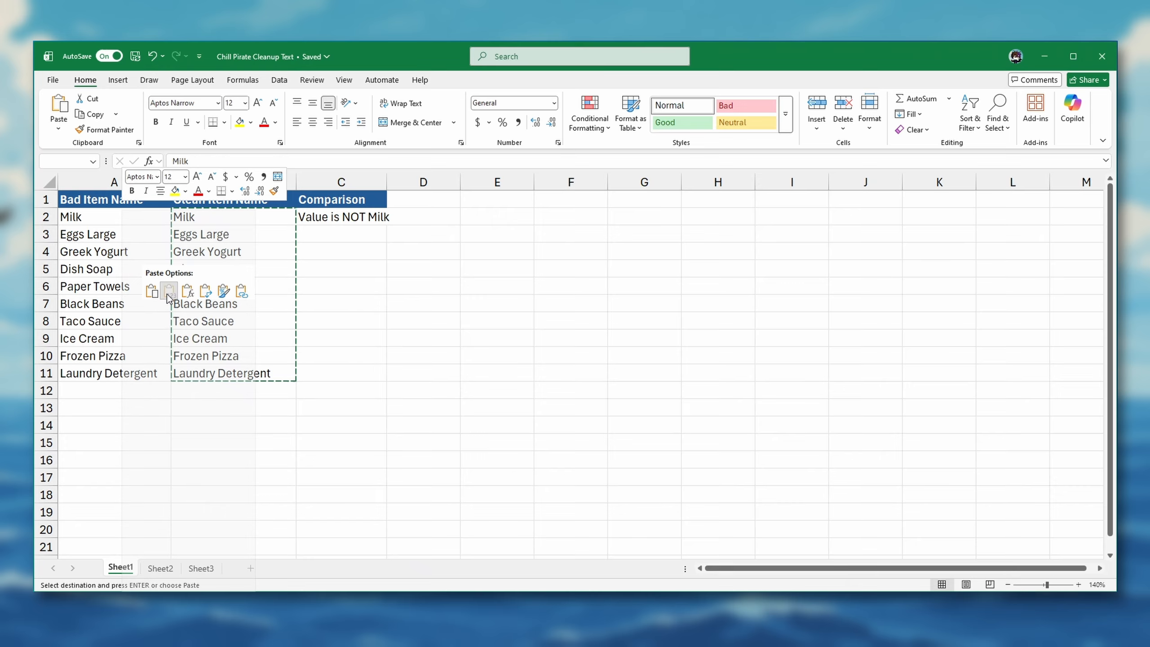
pyautogui.click(168, 291)
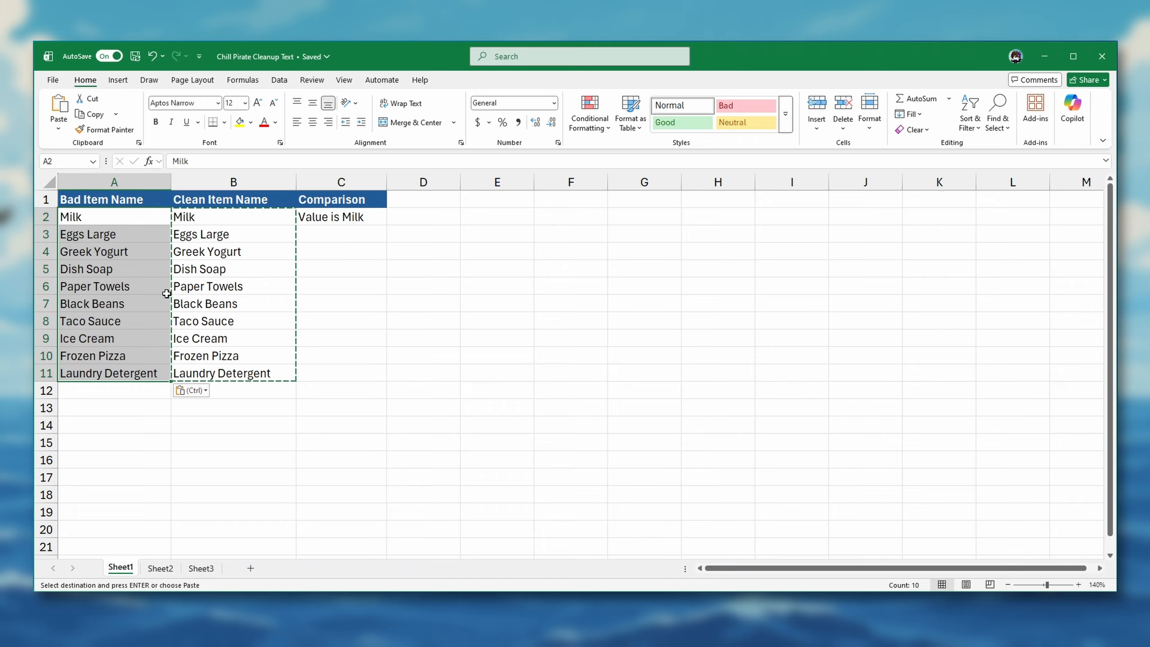
pyautogui.click(145, 222)
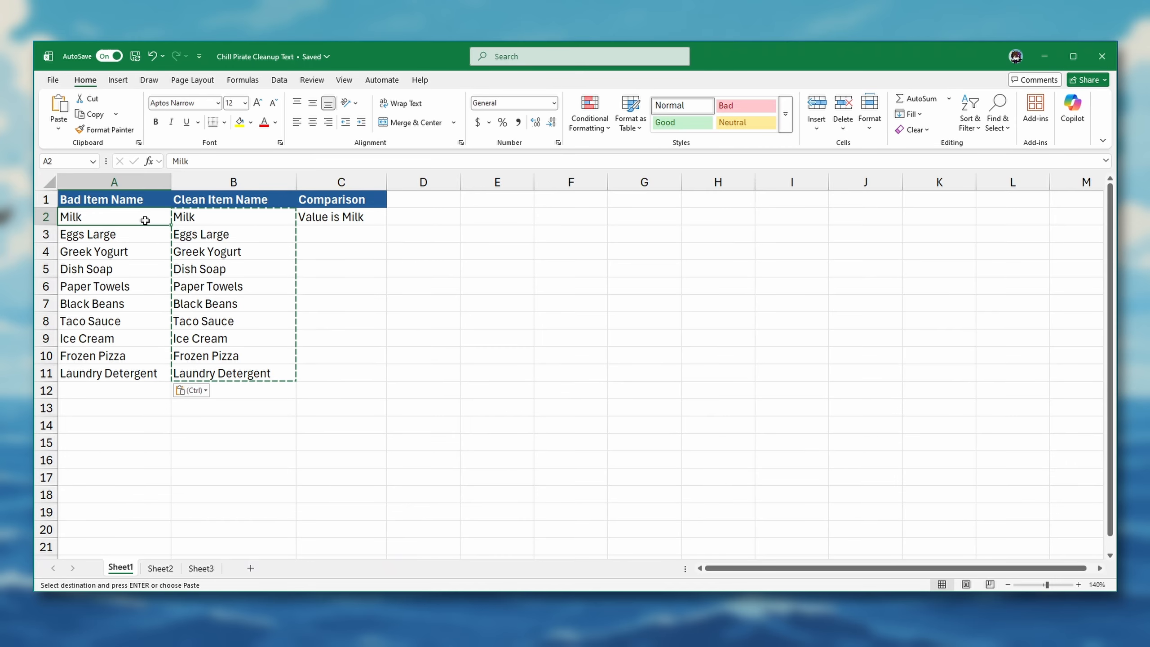
pyautogui.click(230, 219)
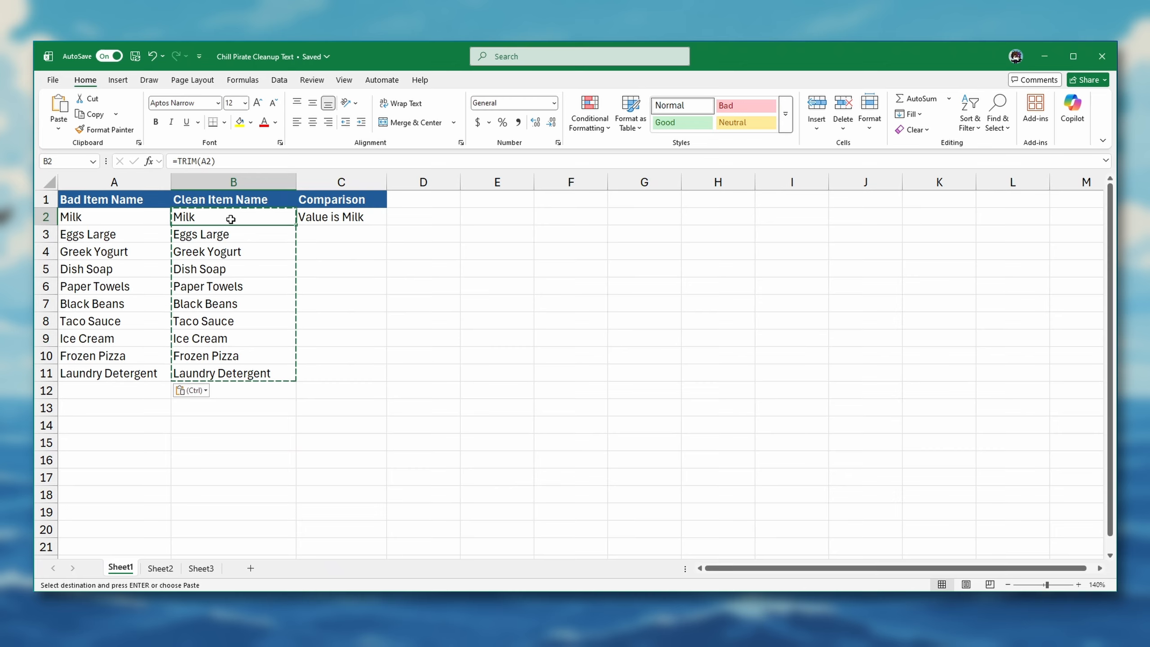
pyautogui.click(322, 219)
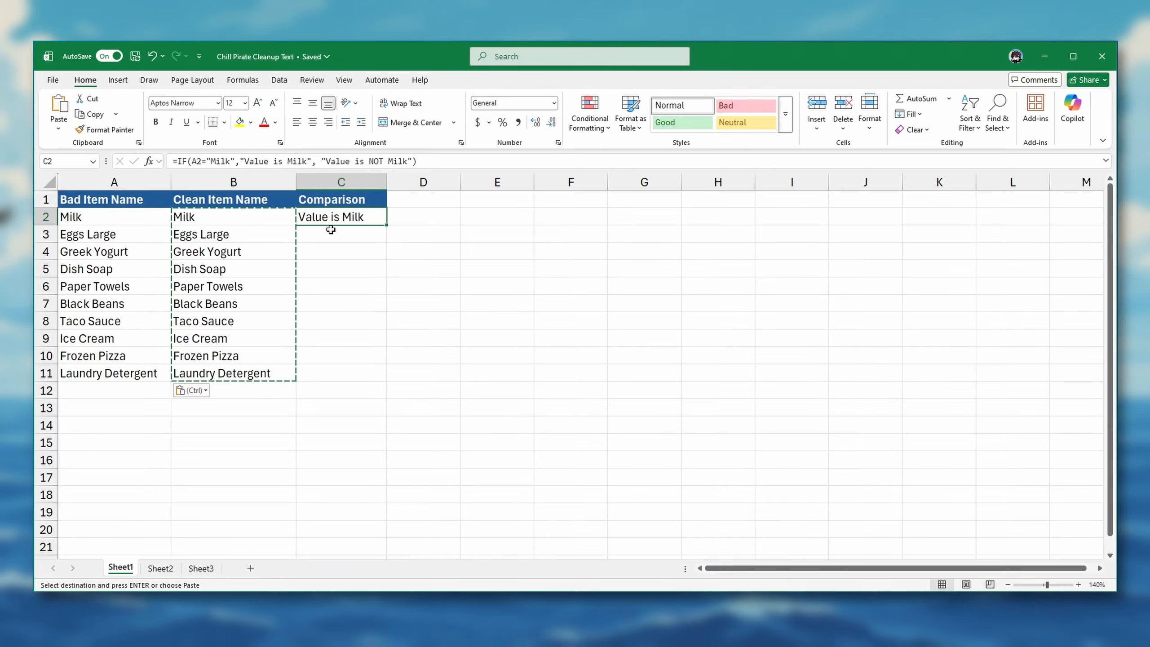
pyautogui.click(140, 218)
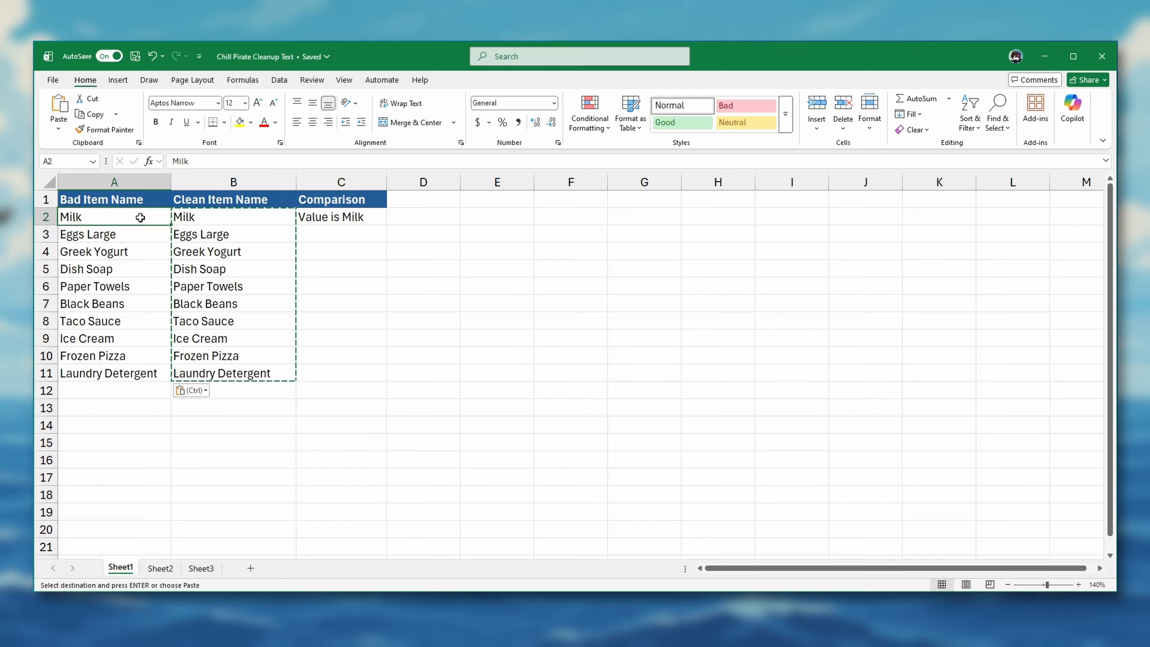
# Delete the Clean Item Name and Comparison columns.
pyautogui.click(225, 181)
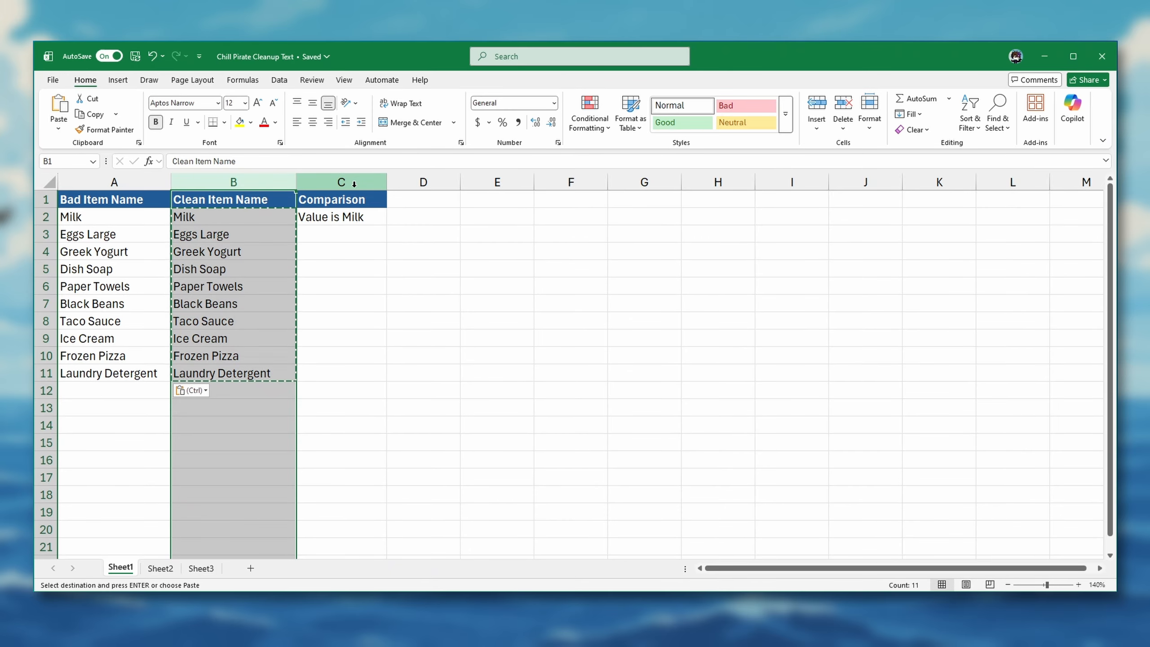
pyautogui.keyDown('shift'); pyautogui.click(353, 183); pyautogui.keyUp('shift')
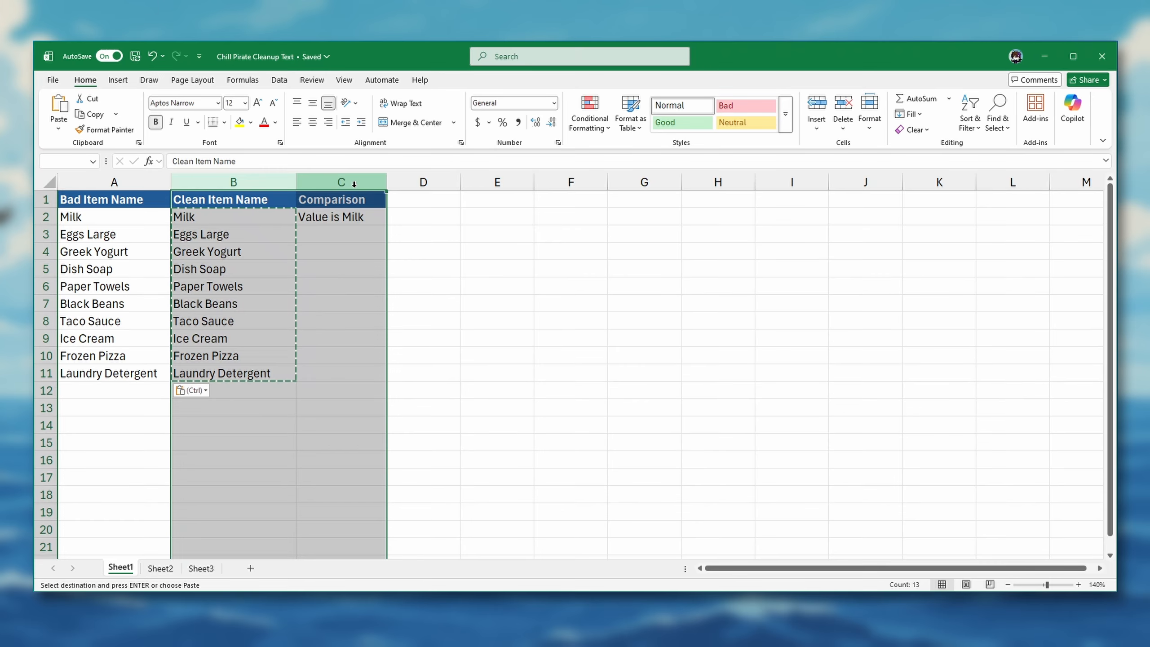
pyautogui.rightClick(354, 184)
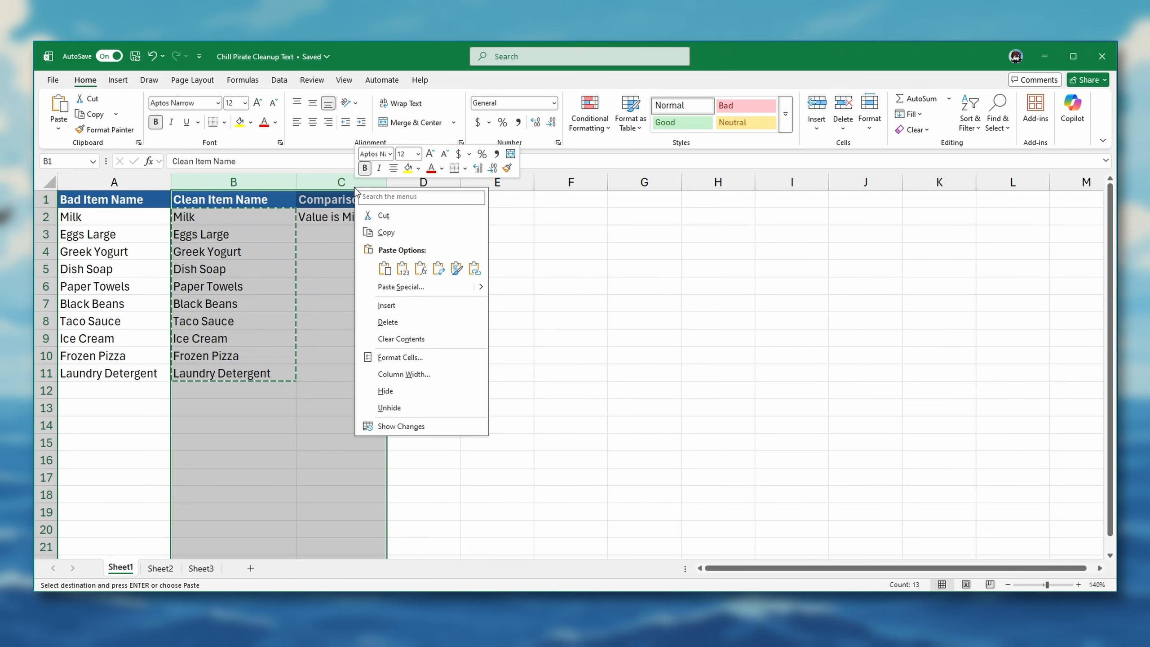
pyautogui.click(405, 322)
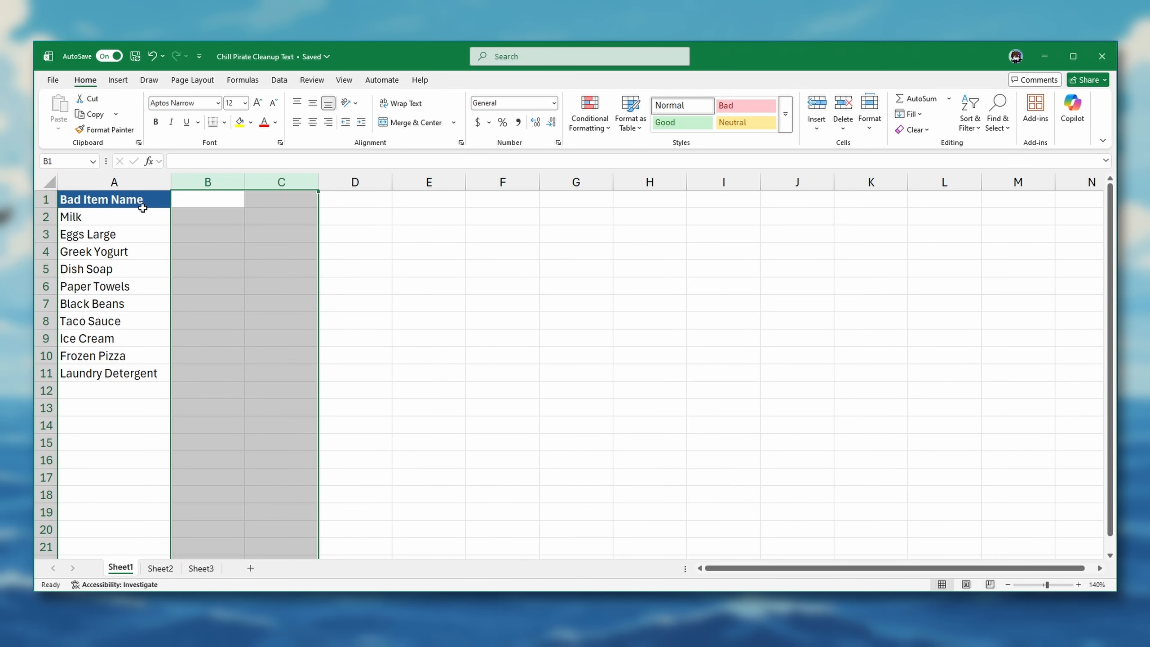
# Rename the Bad Item Name header in A1 to Item Name.
pyautogui.click(139, 201)
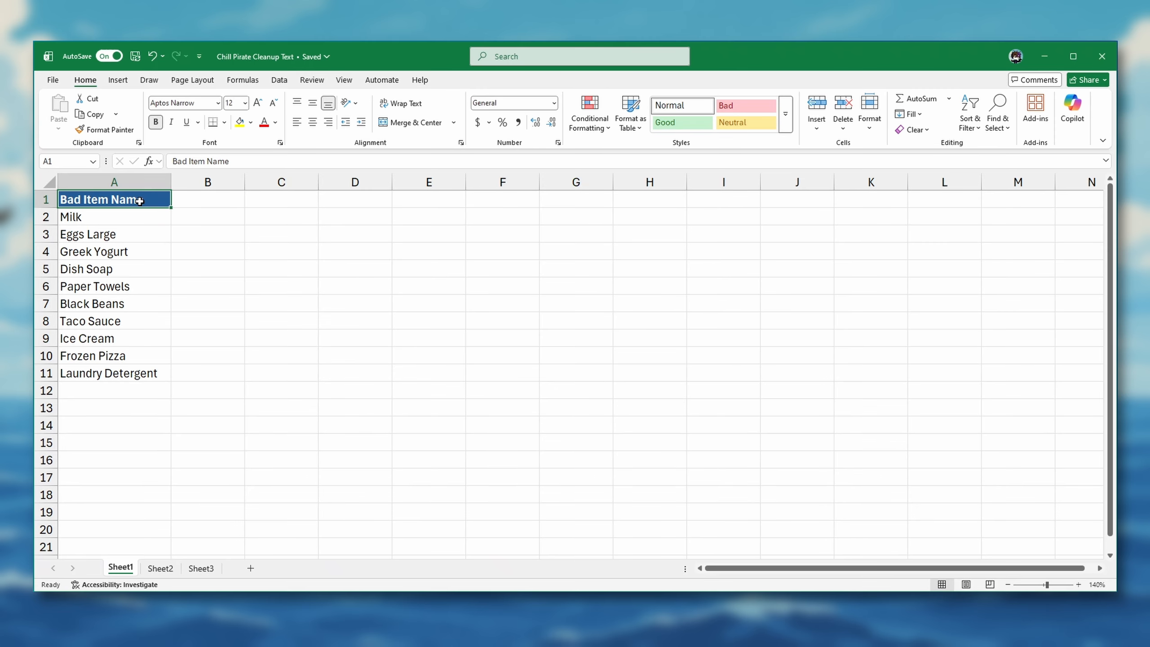
pyautogui.write('Item Nam')
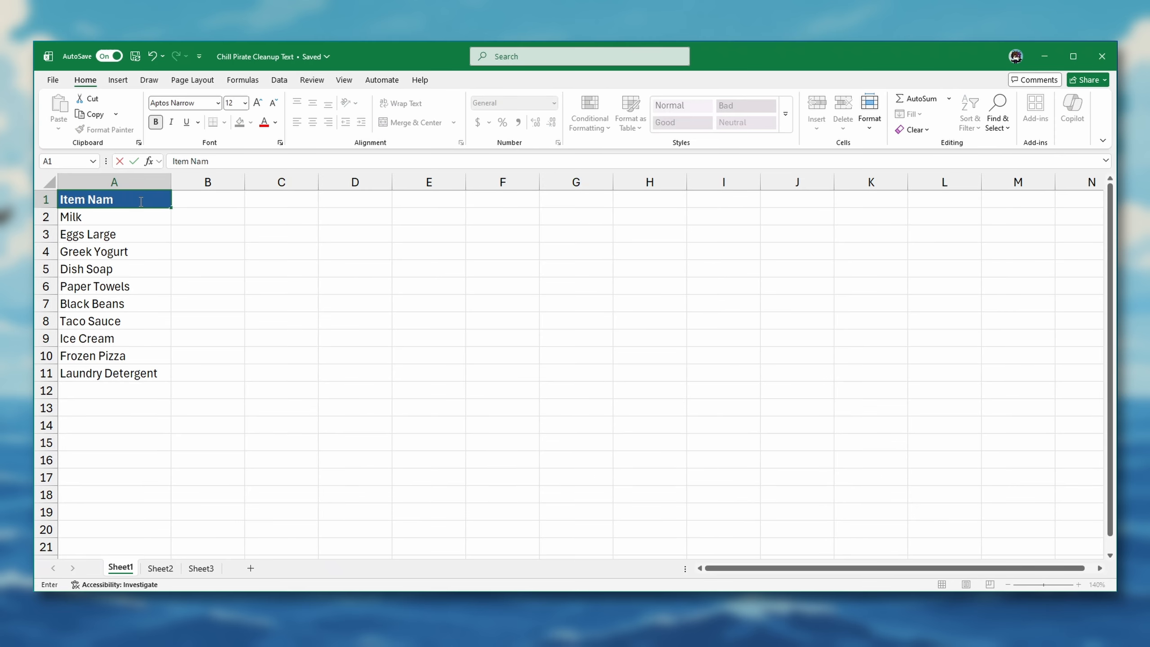
pyautogui.write('e')
pyautogui.press('Return')
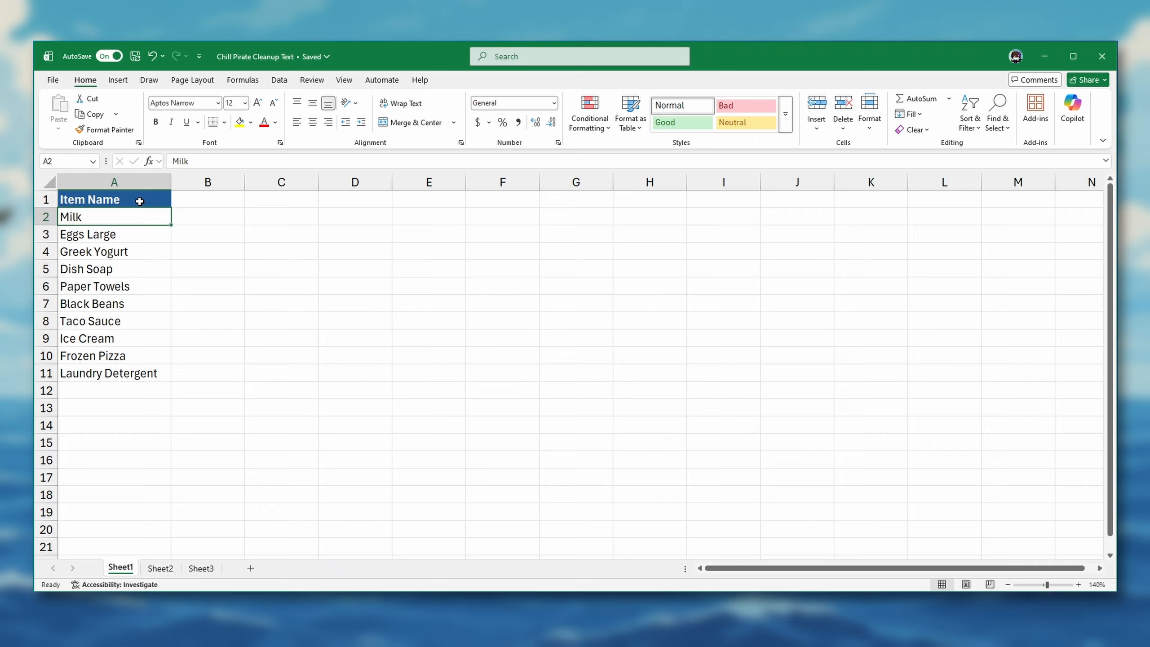
# On Sheet2, enter =SUBSTITUTE(A2," ","-") in B2 and fill it down the Clean Phone column to row 9.
pyautogui.hotkey('ctrl', 'pagedown')
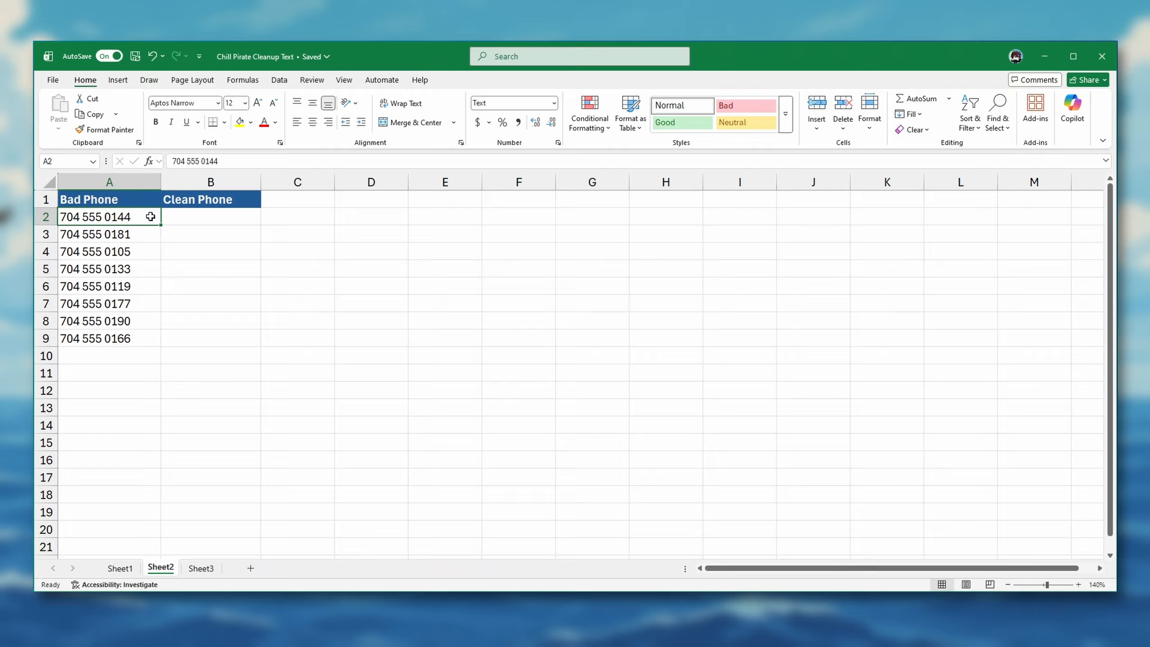
pyautogui.click(169, 218)
pyautogui.write('=SUBSTITUTE(')
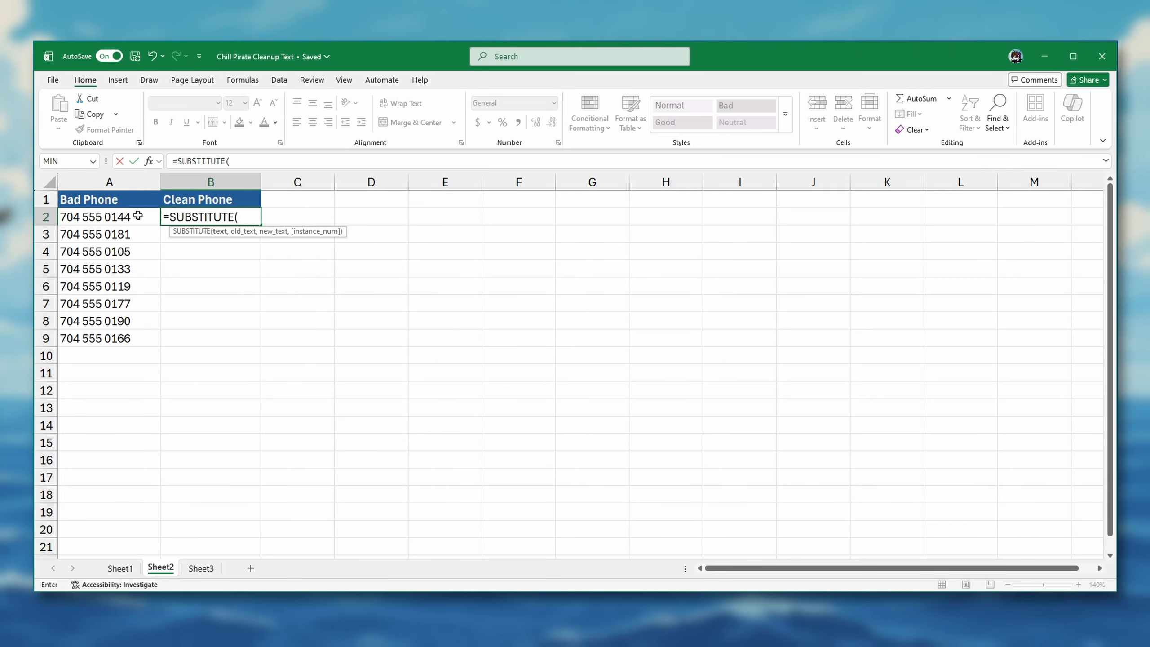
pyautogui.click(135, 218)
pyautogui.write('," ","-")')
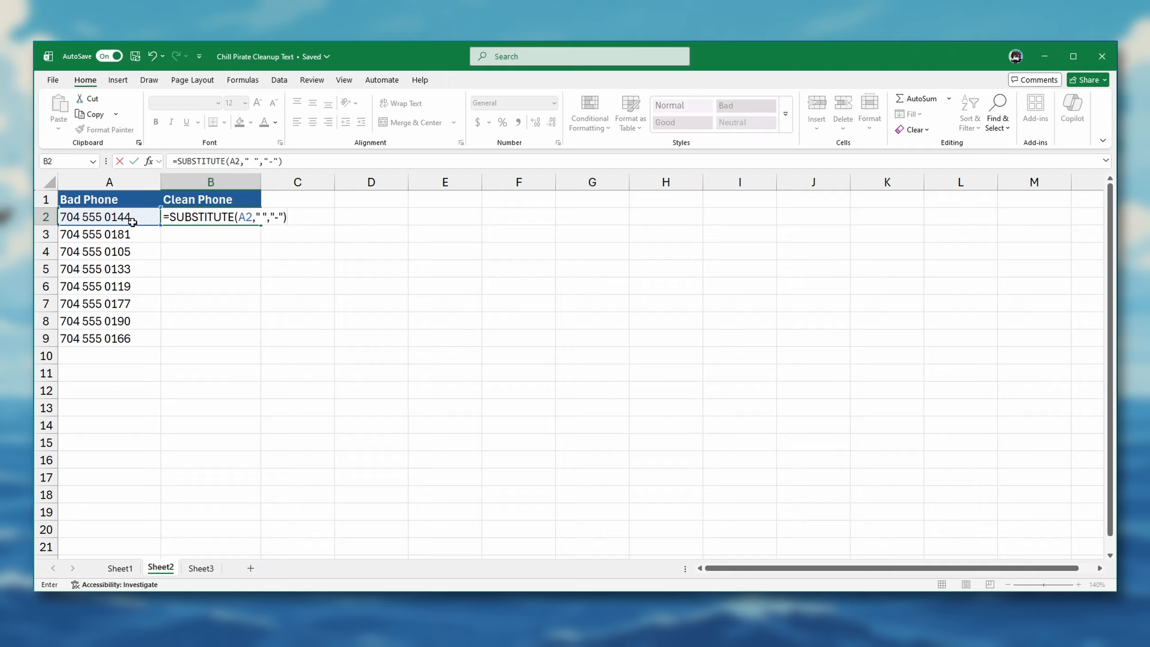
pyautogui.press('Return')
pyautogui.doubleClick(164, 224)
pyautogui.press('Return')
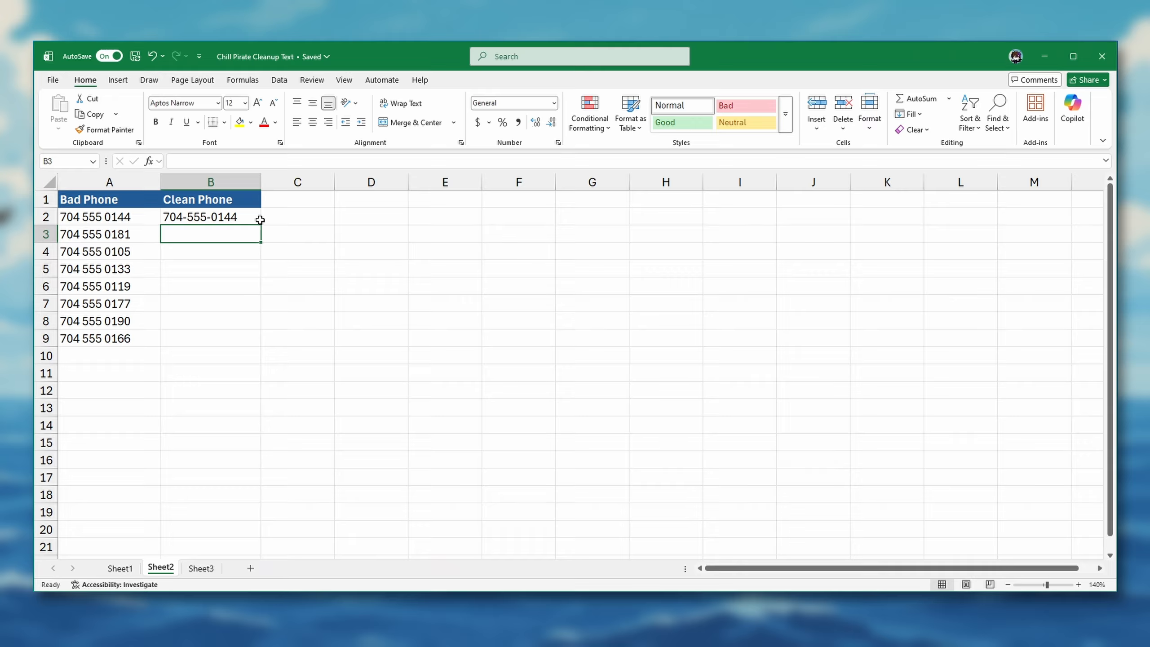
pyautogui.click(253, 217)
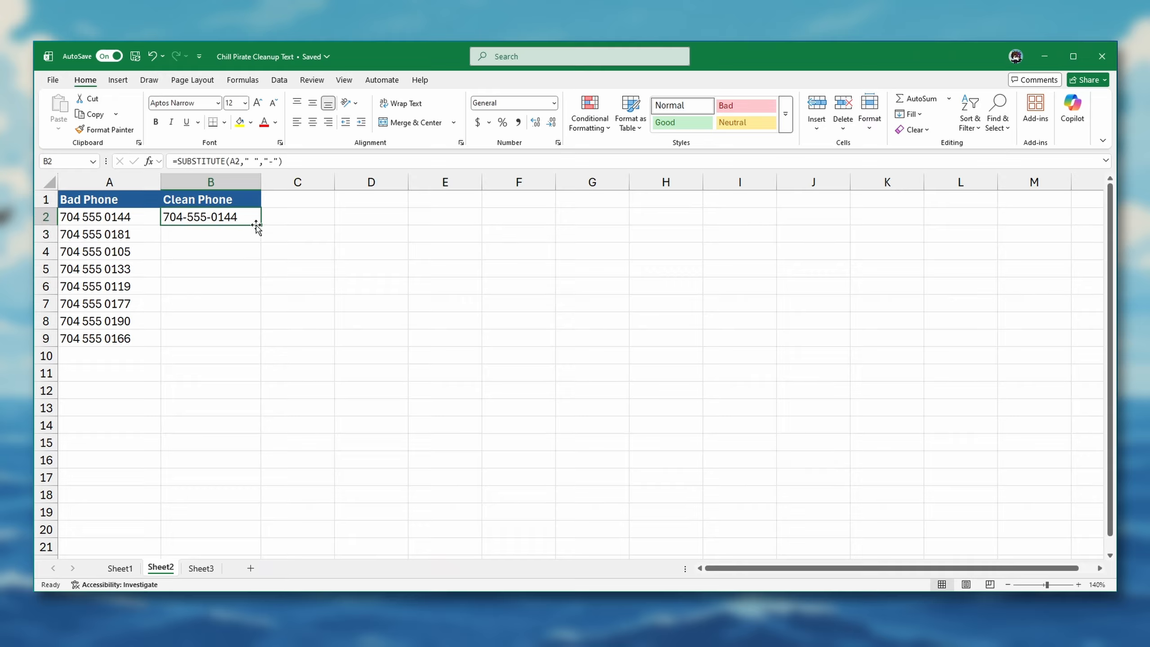
pyautogui.moveTo(260, 225); pyautogui.dragTo(258, 346)
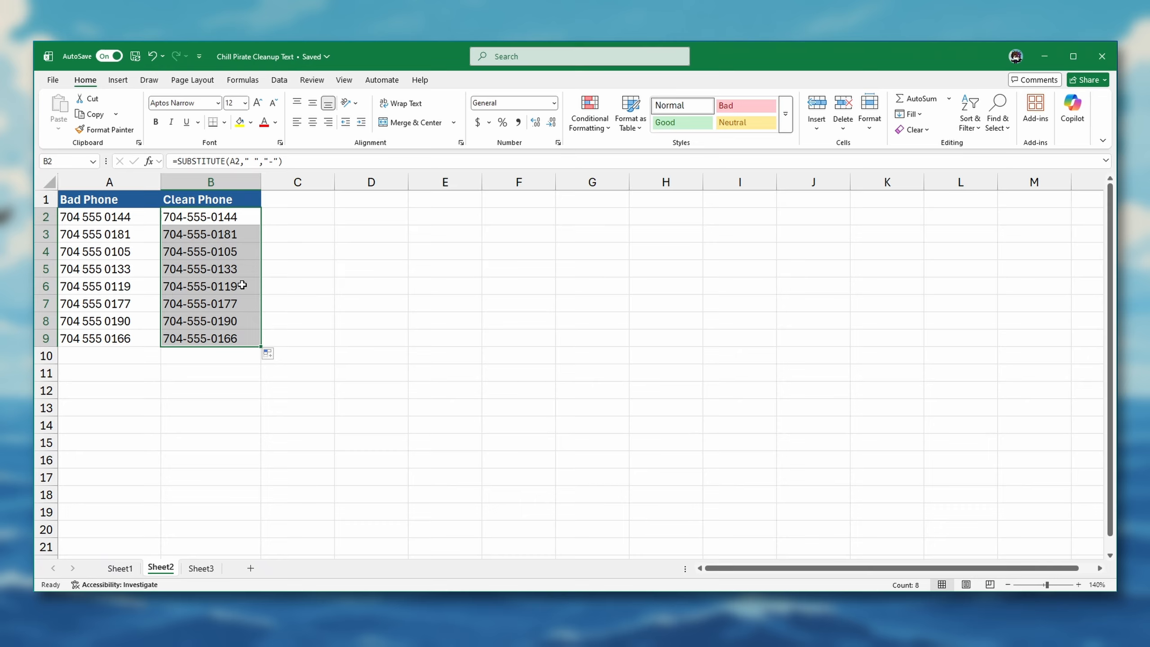
# Copy the hyphenated numbers in B2:B9, paste them as values over the Bad Phone entries from A2, and check row 2.
pyautogui.hotkey('ctrl', 'c')
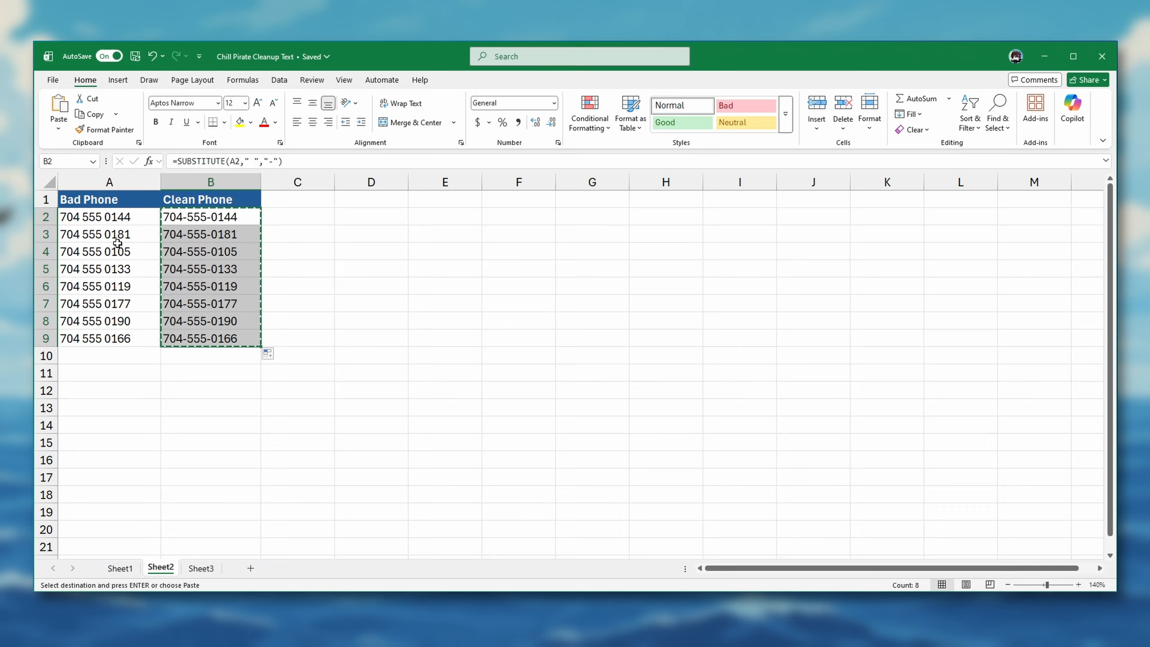
pyautogui.click(113, 218)
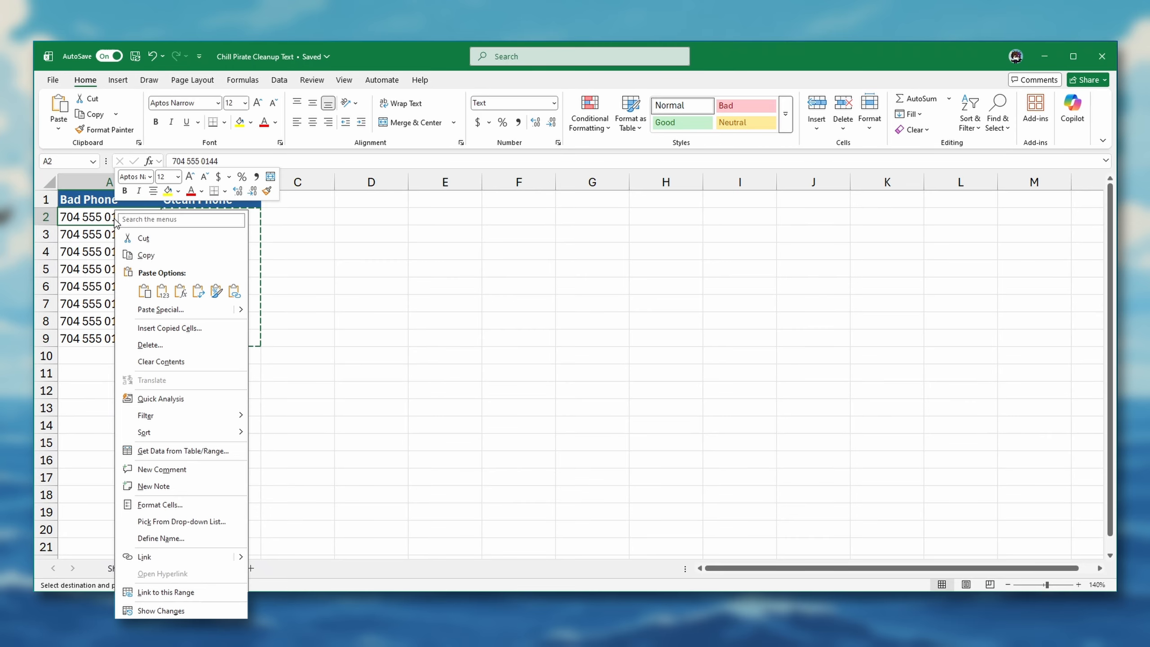
pyautogui.rightClick(114, 219)
pyautogui.click(163, 290)
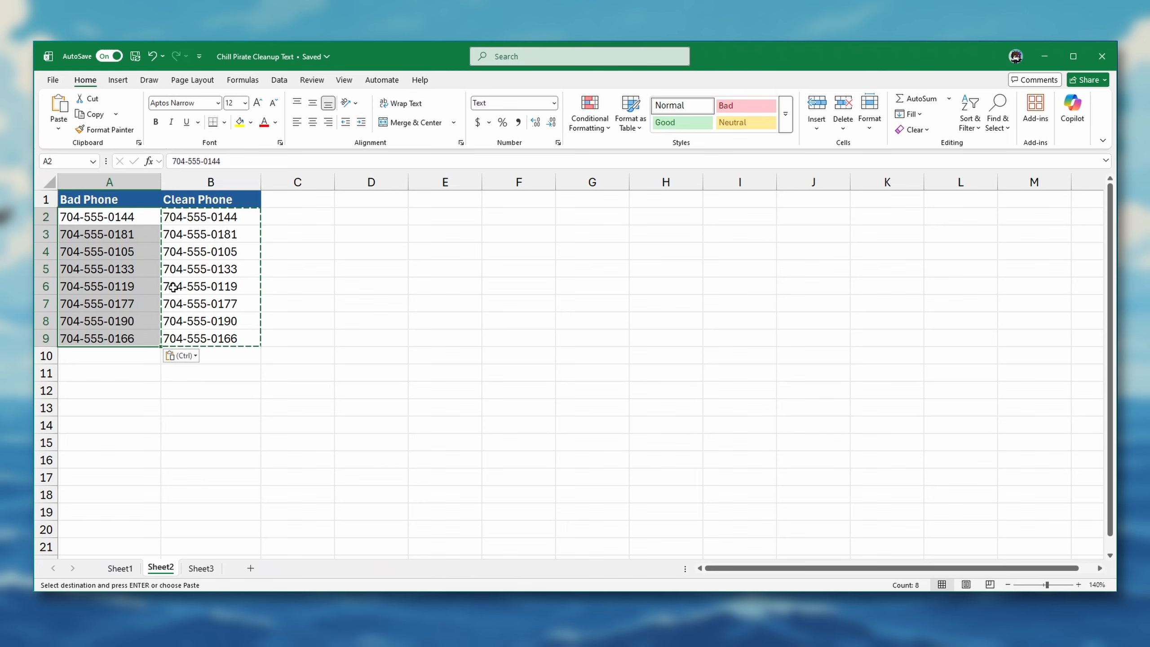
pyautogui.click(143, 233)
pyautogui.click(140, 218)
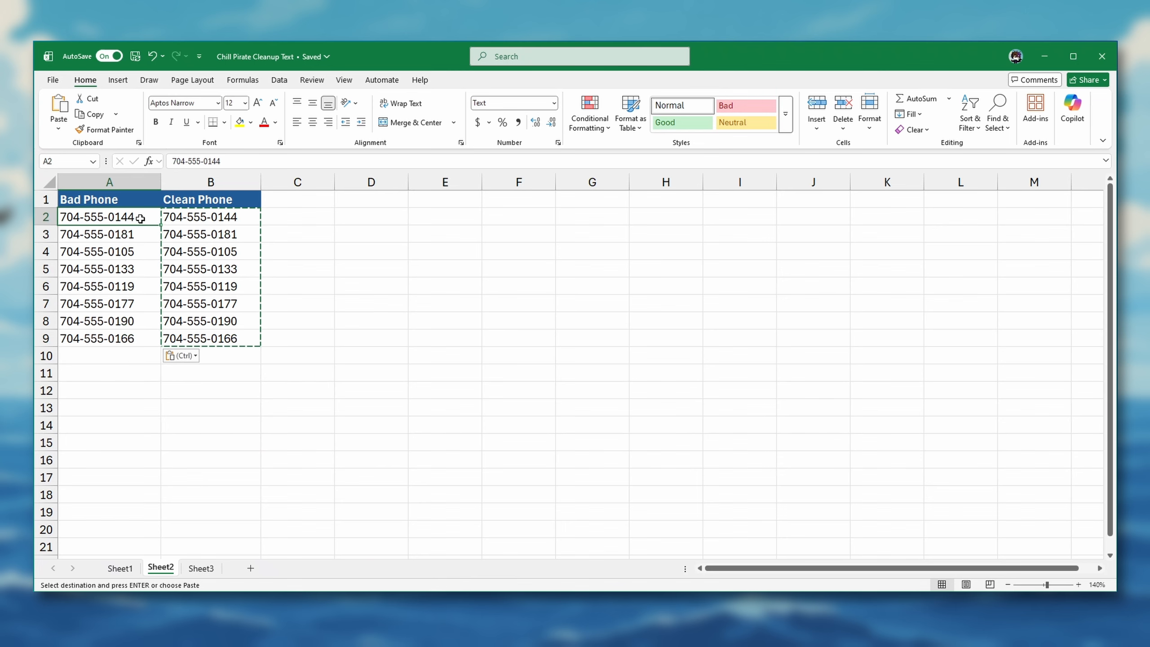
pyautogui.doubleClick(170, 218)
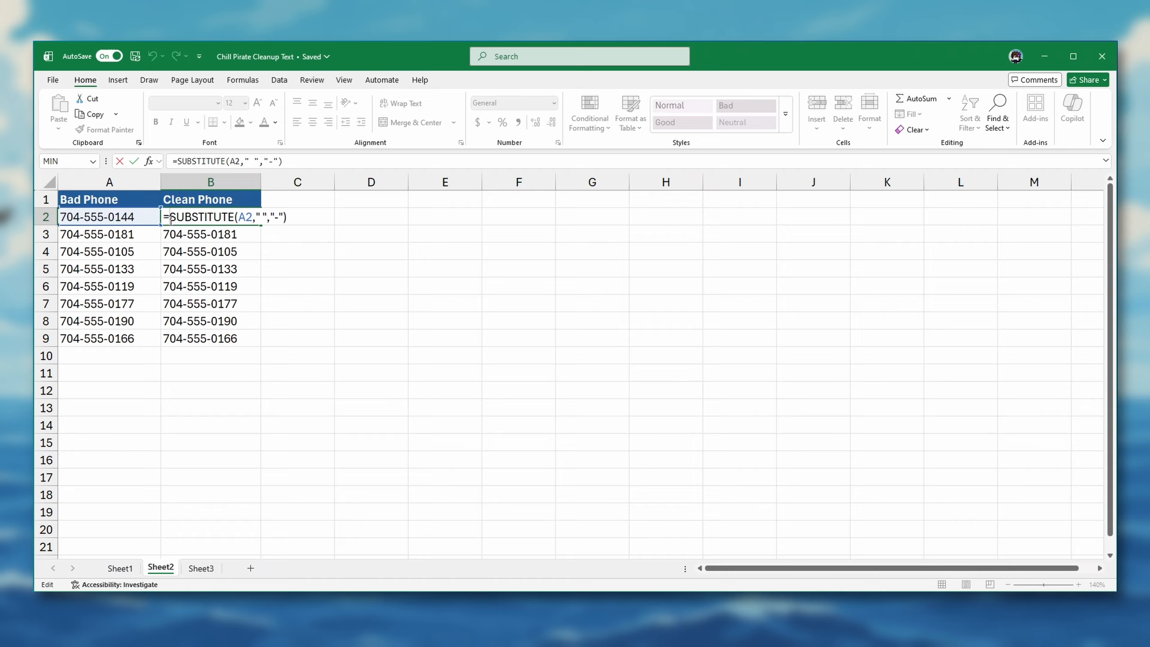
pyautogui.hotkey('ctrl', 'Return')
# Delete the Clean Phone column from Sheet2.
pyautogui.click(200, 184)
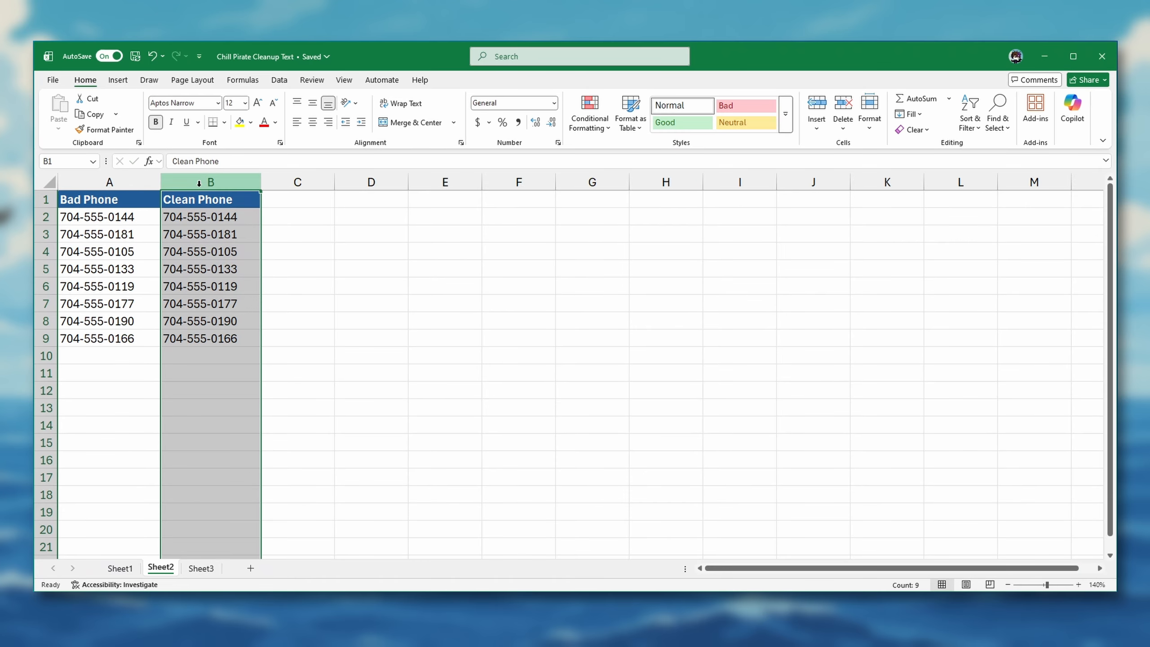
pyautogui.rightClick(200, 185)
pyautogui.click(231, 321)
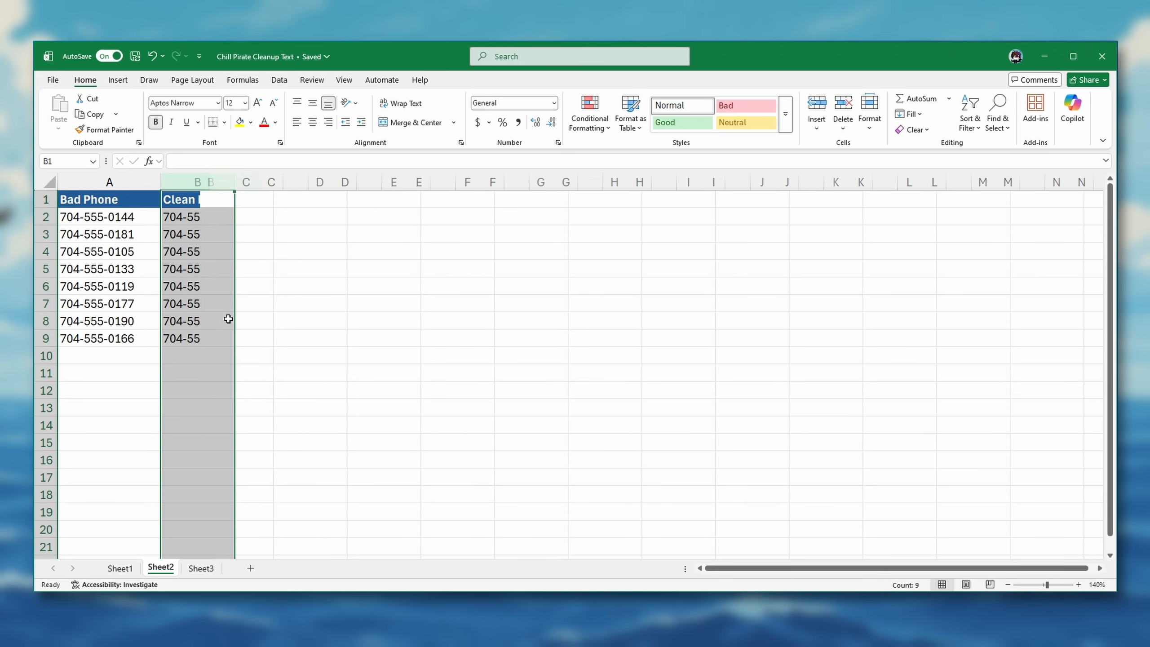
pyautogui.click(128, 217)
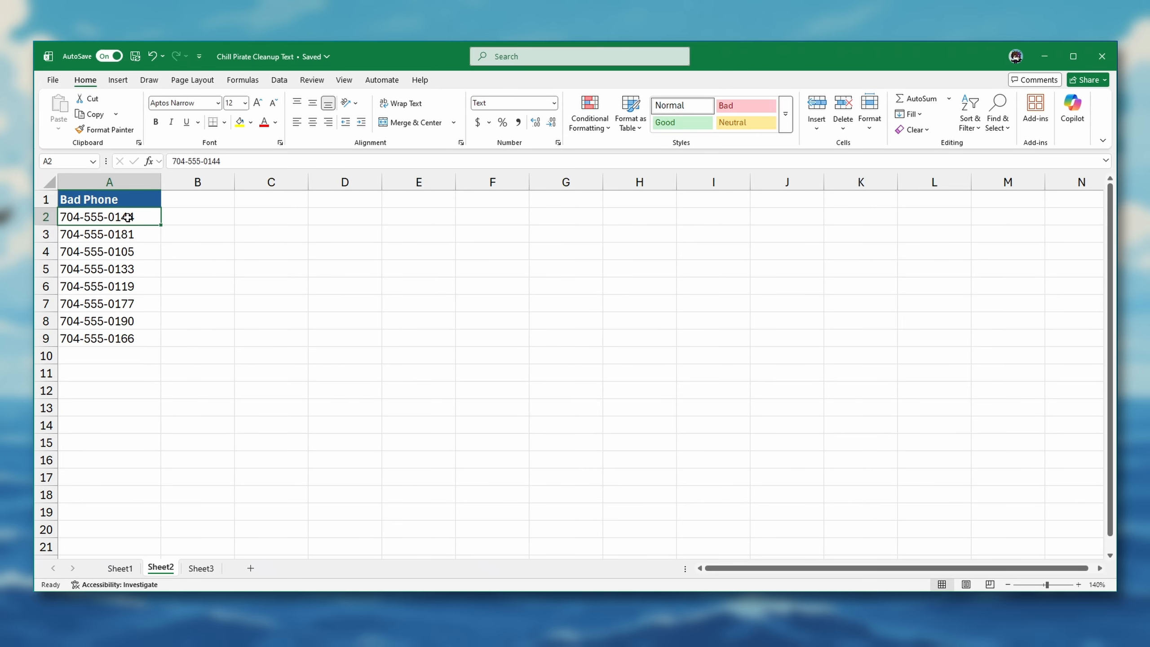
# Rename the Bad Phone header in A1 to Phone.
pyautogui.doubleClick(92, 200)
pyautogui.press('BackSpace')
pyautogui.press('BackSpace')
pyautogui.press('BackSpace')
pyautogui.press('BackSpace')
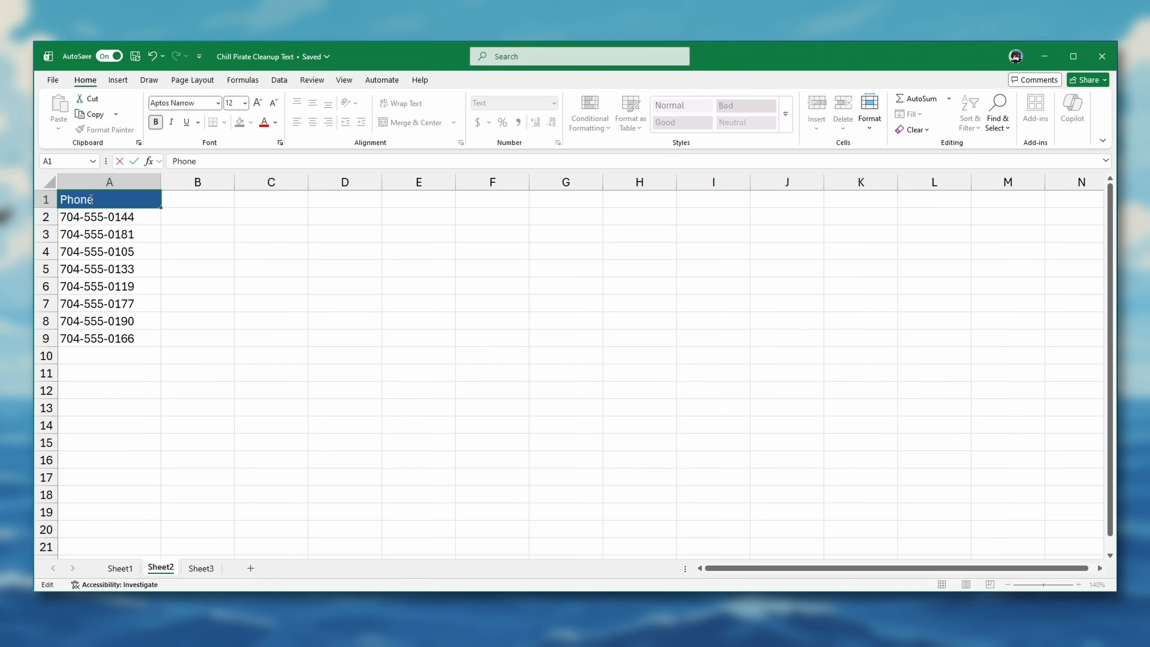
pyautogui.press('Return')
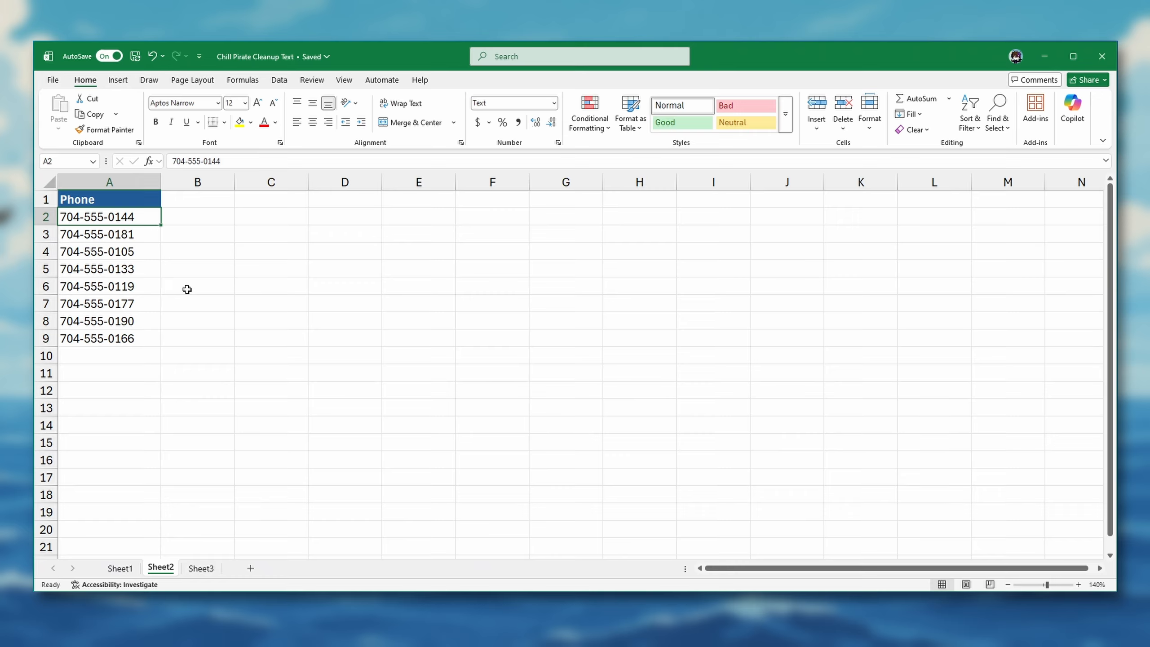
# On Sheet3, enter =SUBSTITUTE(TRIM(A2)," ","-") in B2 under Clean Phone.
pyautogui.hotkey('ctrl', 'pagedown')
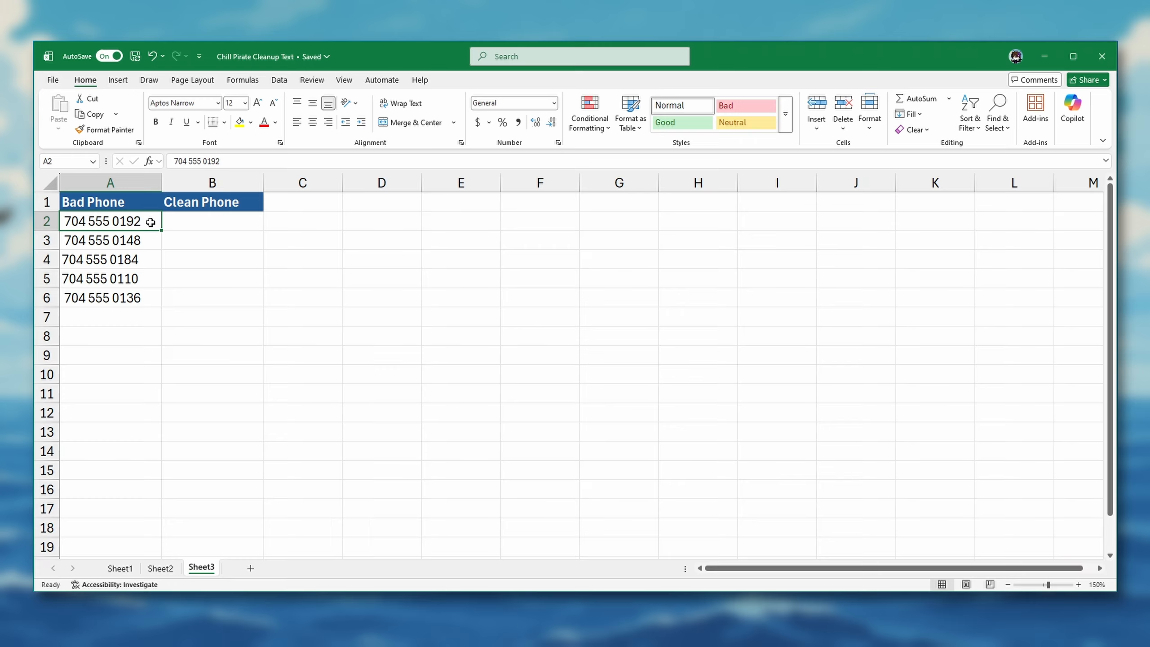
pyautogui.click(184, 226)
pyautogui.write('=SU')
pyautogui.press('Tab')
pyautogui.write('TR')
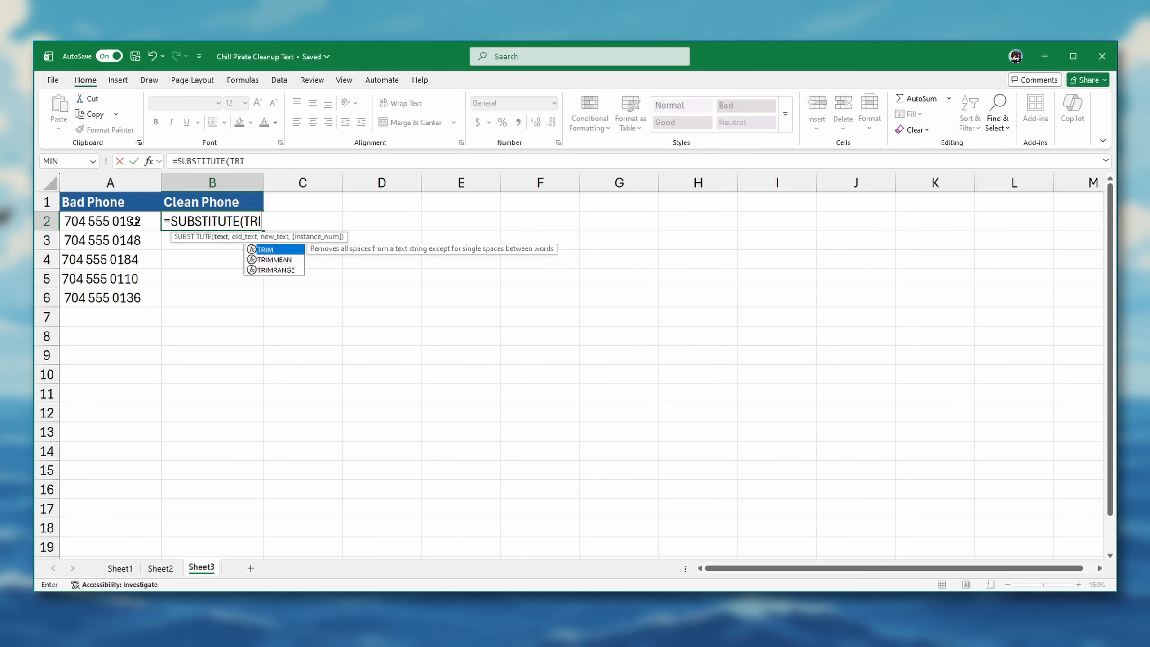
pyautogui.press('Tab')
pyautogui.click(106, 222)
pyautogui.write(')," ","-")')
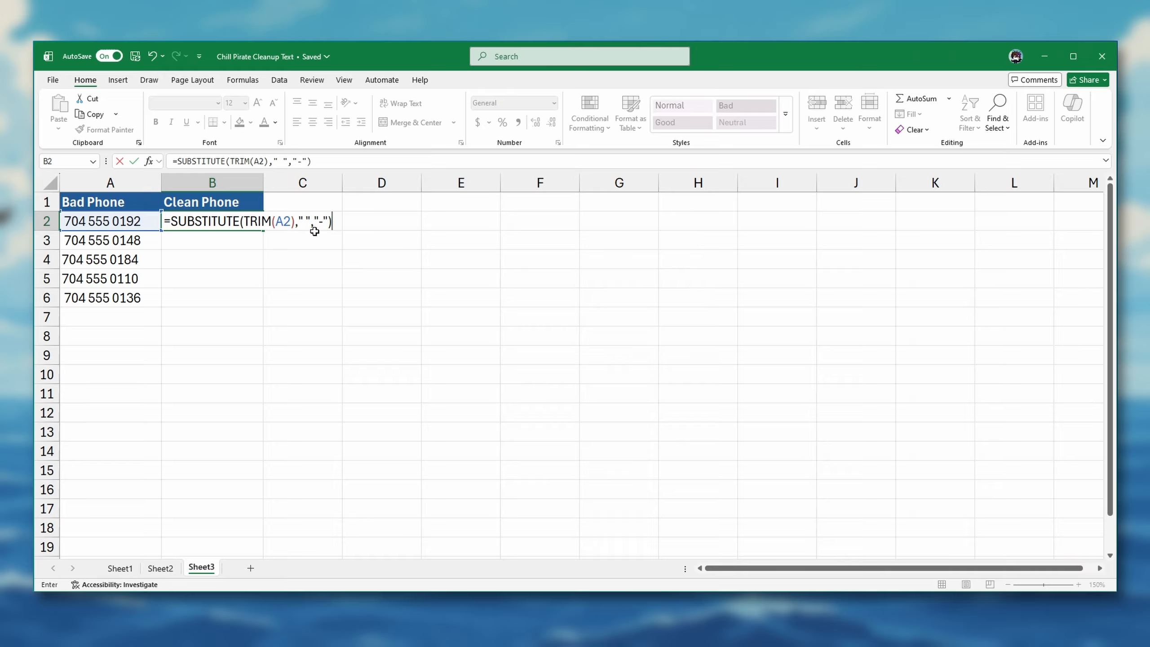
pyautogui.press('Return')
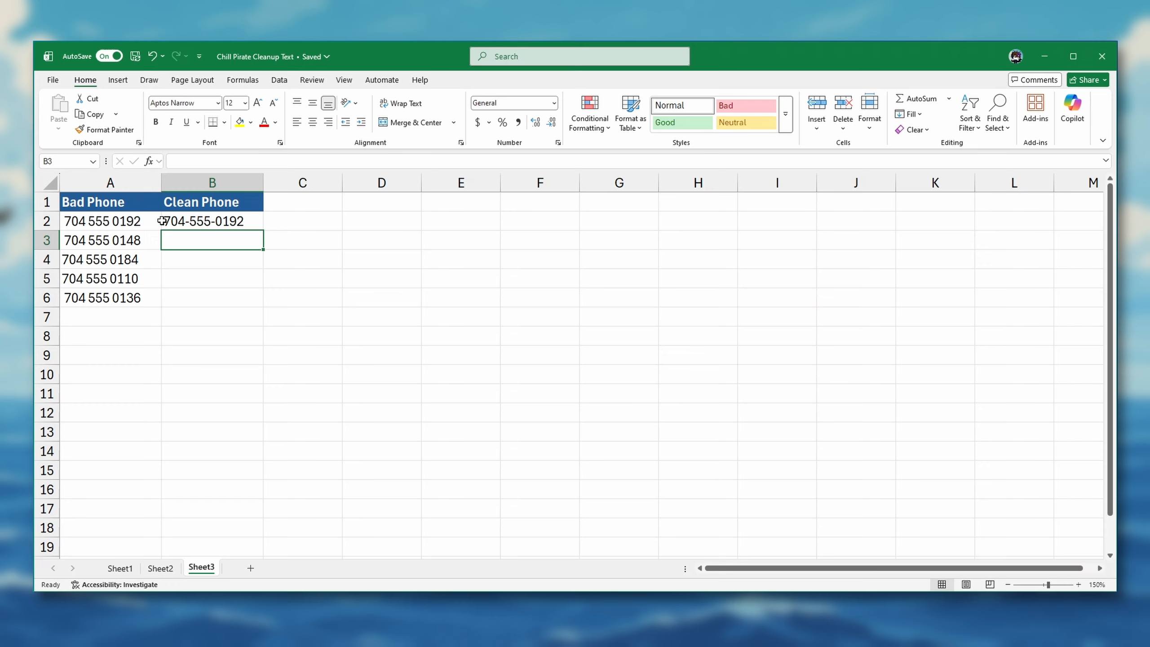
# Try the reversed nesting by entering =TRIM(SUBSTITUTE(A3," ","-")) in B3, and review that formula.
pyautogui.write('=TRIM(SUBSTITUTE(')
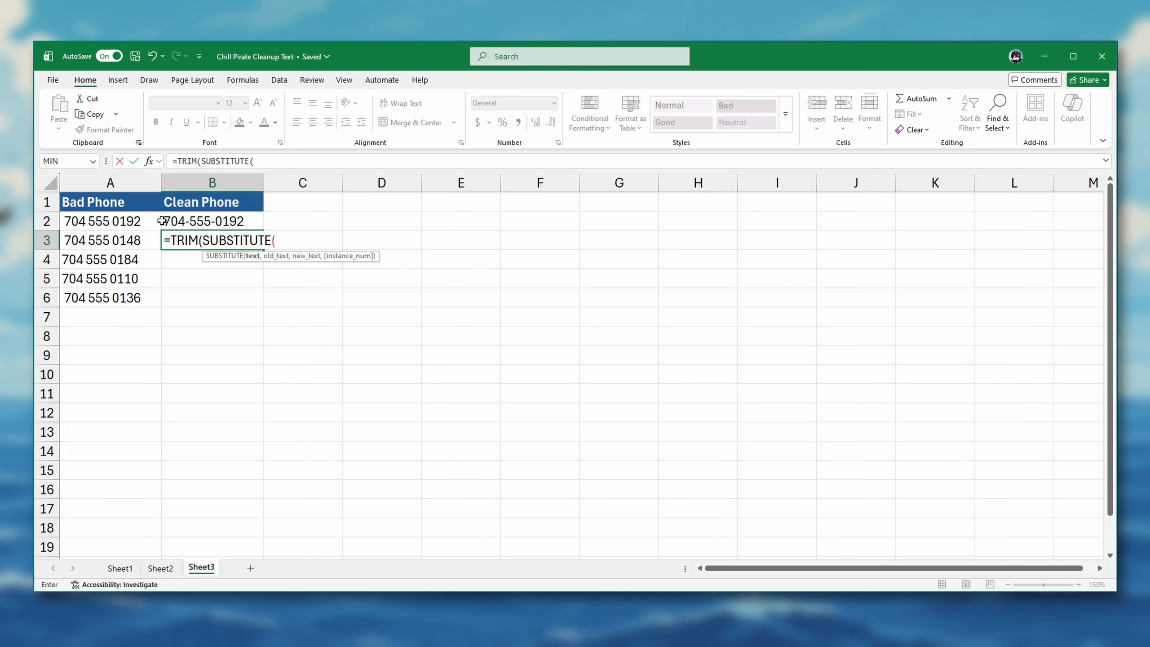
pyautogui.click(142, 240)
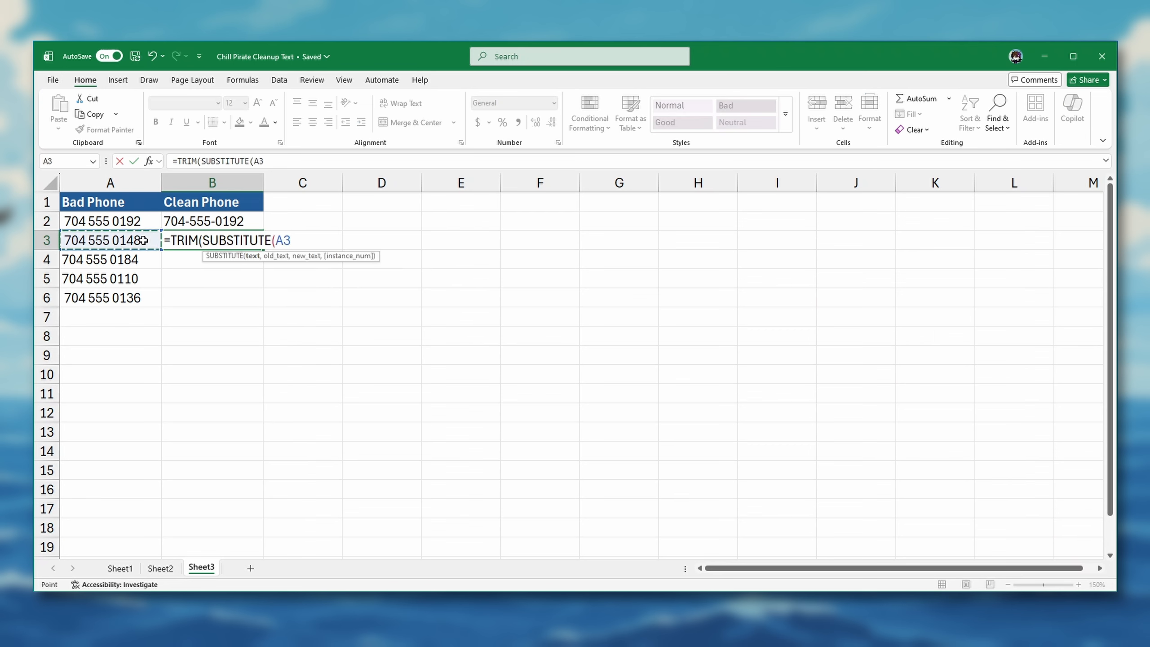
pyautogui.write('," ","-"))')
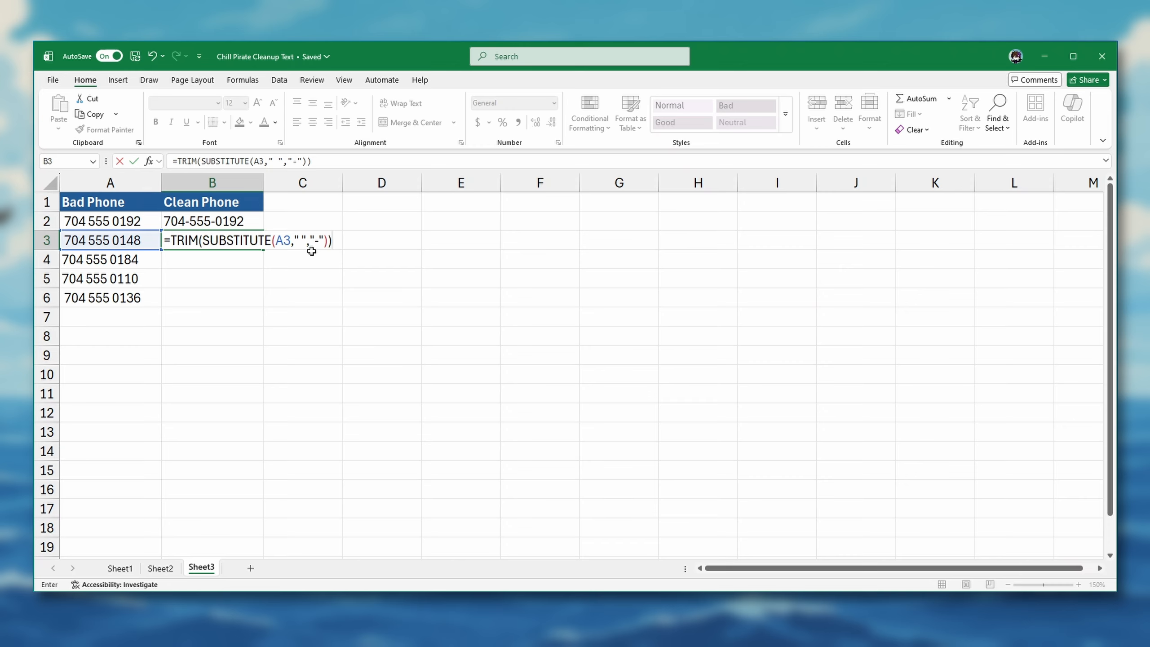
pyautogui.press('Return')
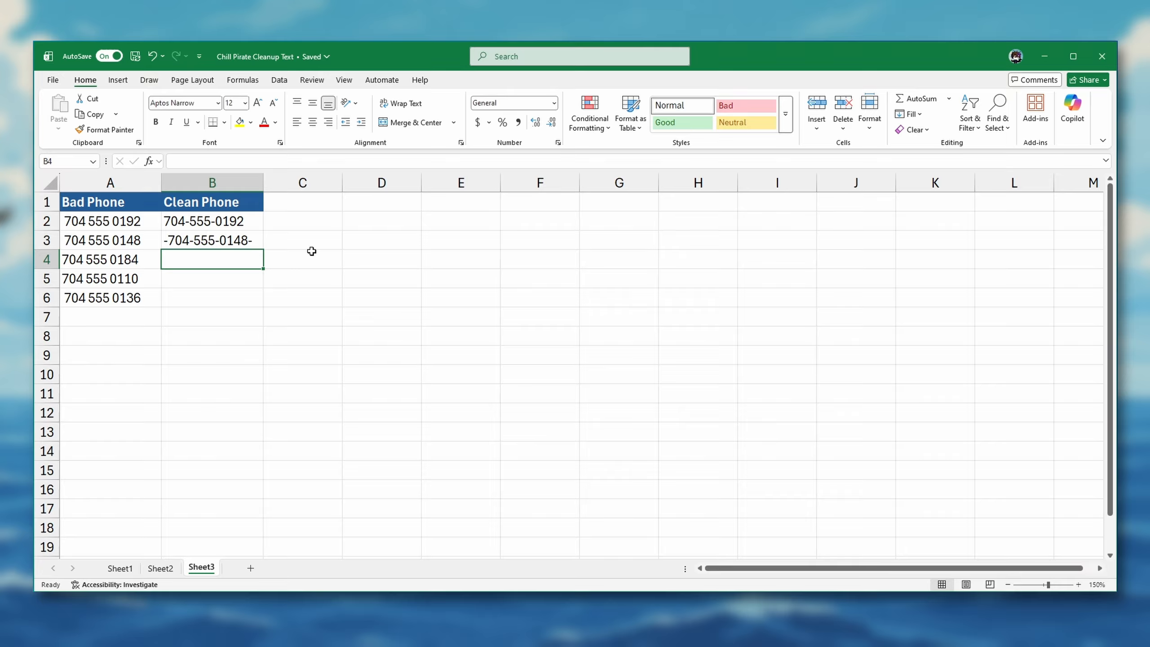
pyautogui.doubleClick(163, 241)
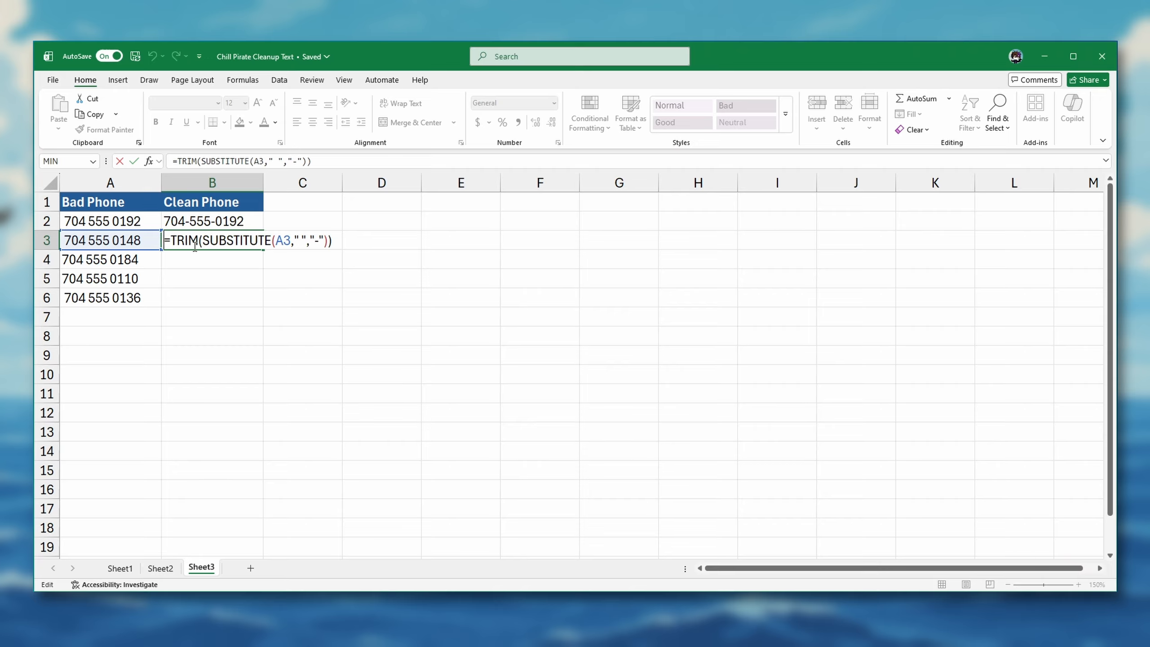
pyautogui.press('Escape')
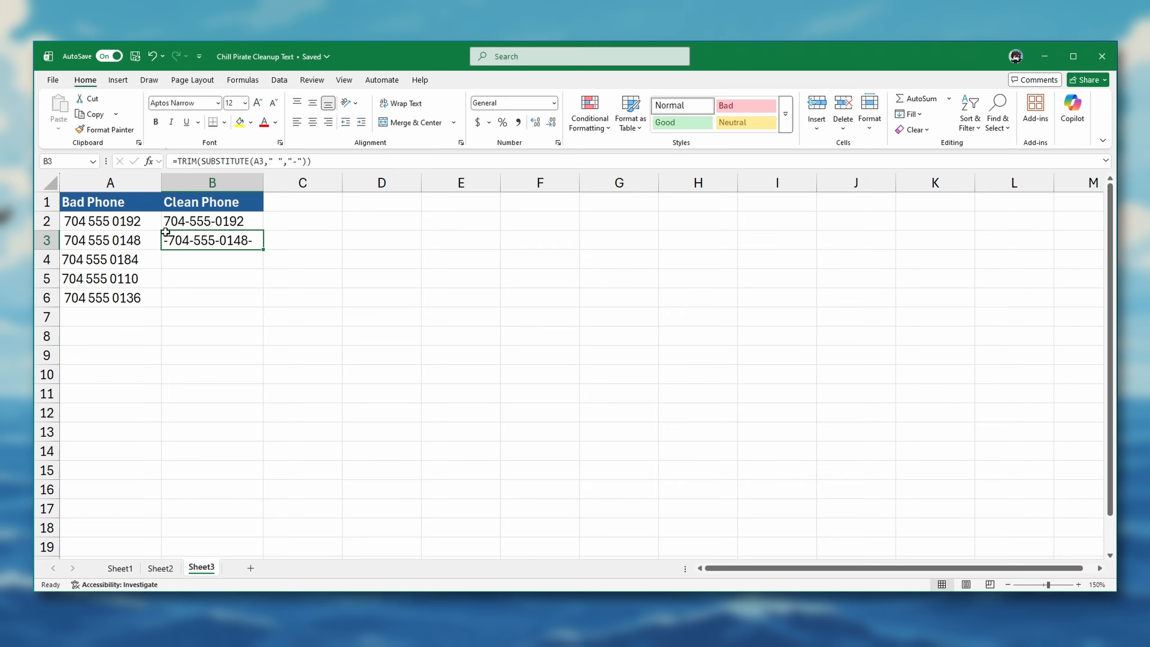
# Review the formula in B2 and fill it down the Clean Phone column to row 6.
pyautogui.doubleClick(165, 221)
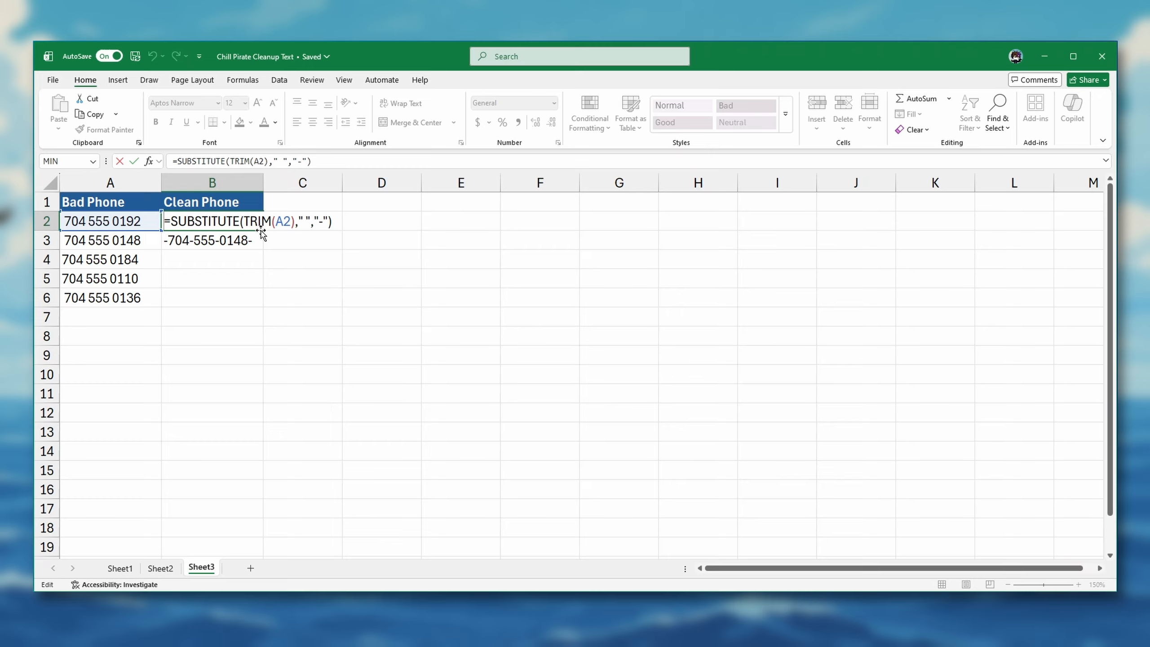
pyautogui.press('Return')
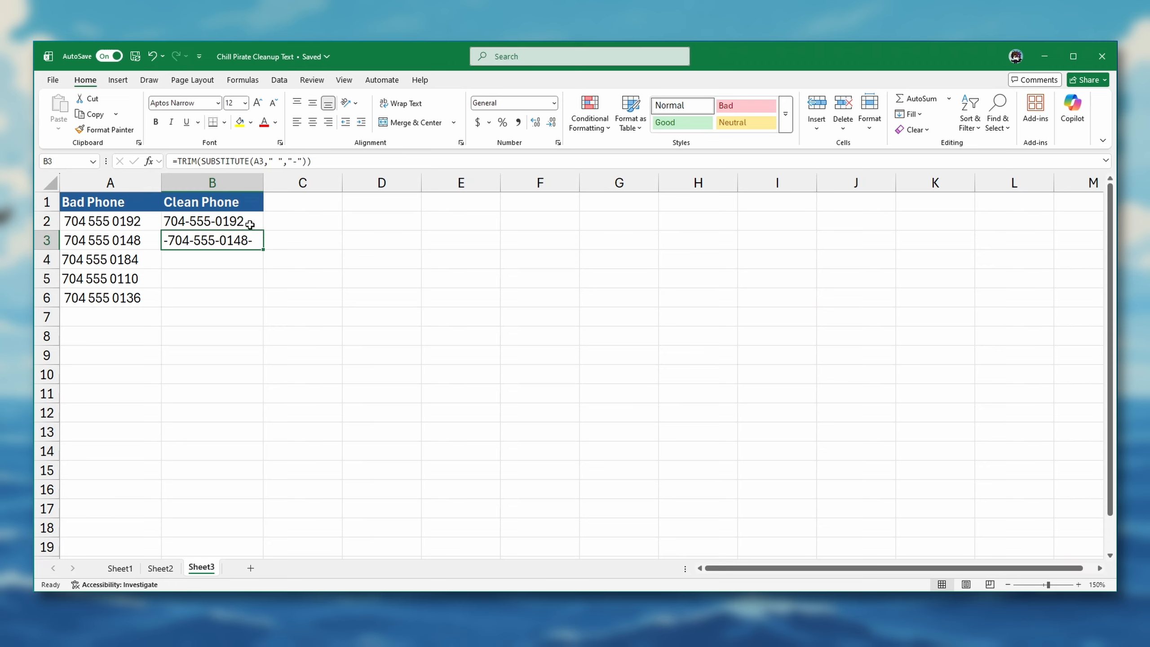
pyautogui.click(255, 226)
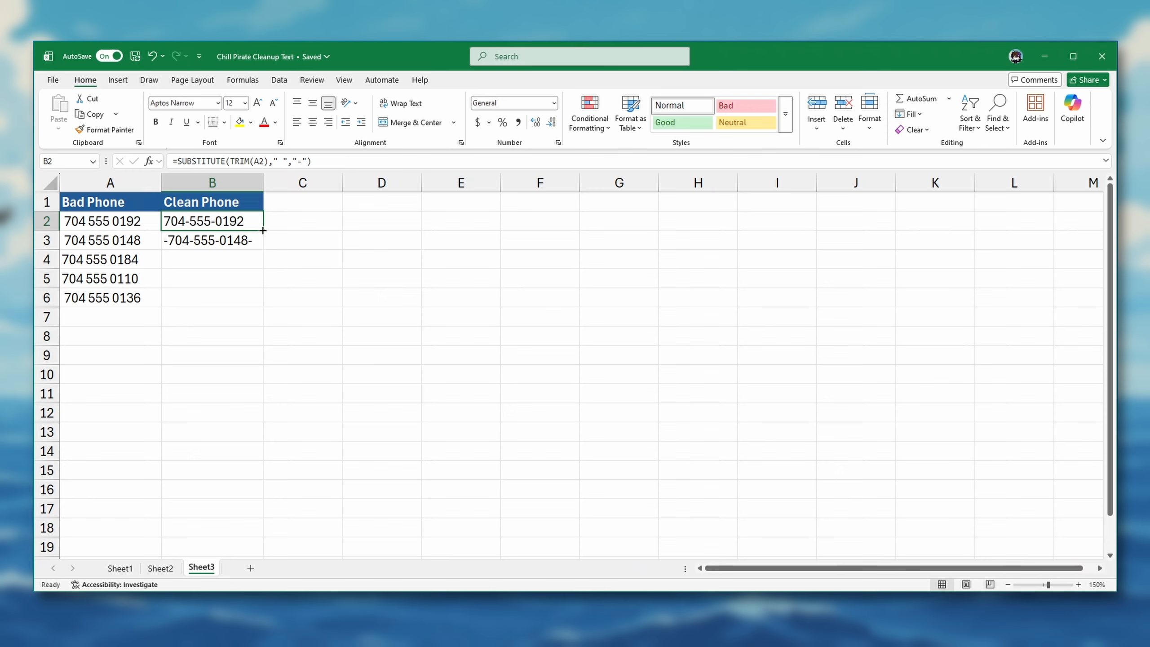
pyautogui.moveTo(263, 230); pyautogui.dragTo(263, 305)
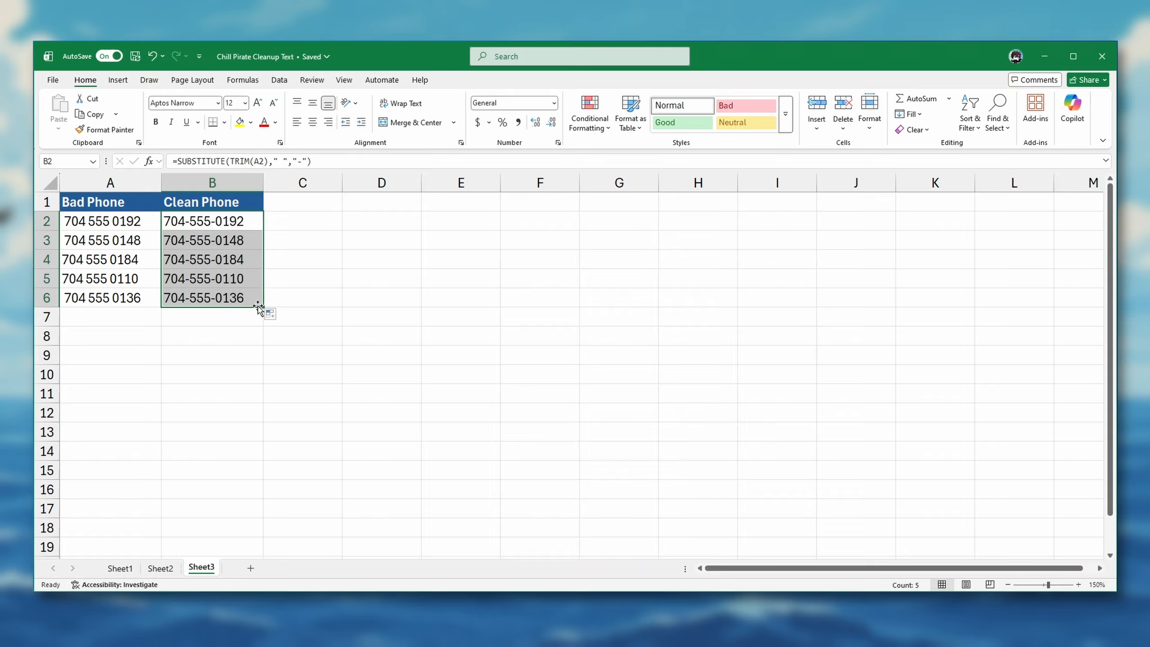